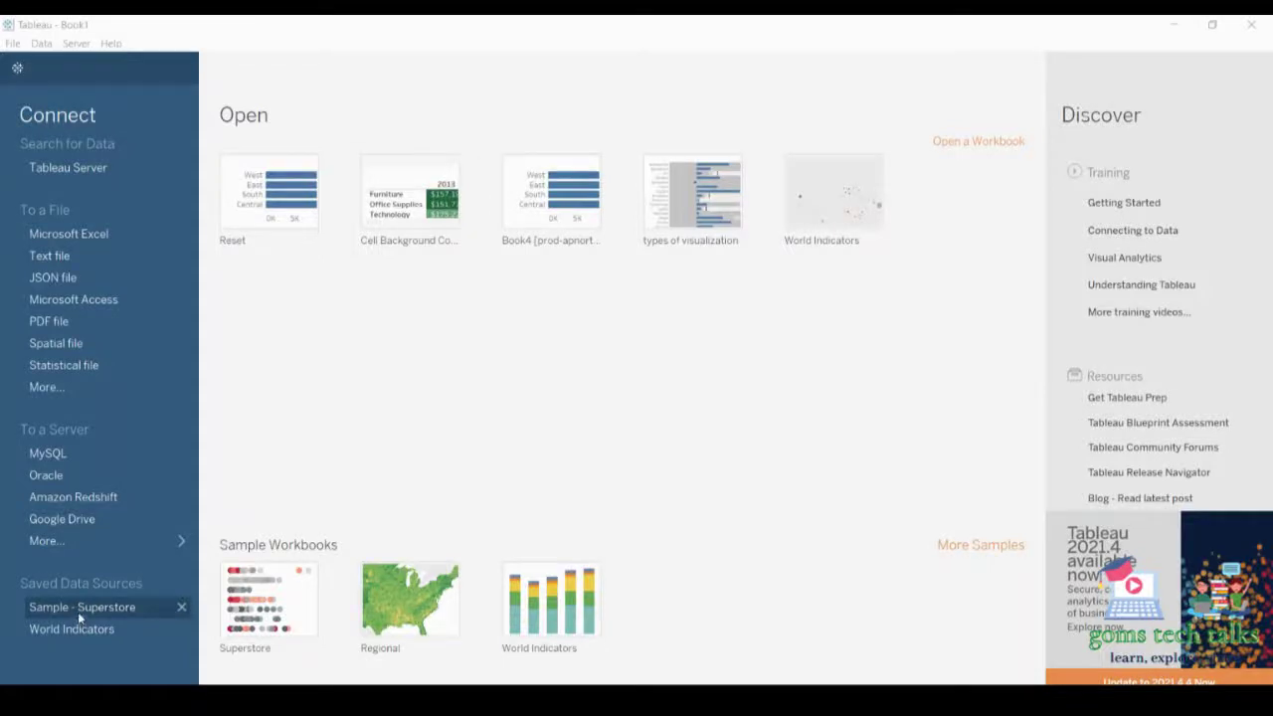
- Connect to the saved data source Sample - Superstore and look through its fields
{"action": "left_click", "coordinate": [79, 610]}
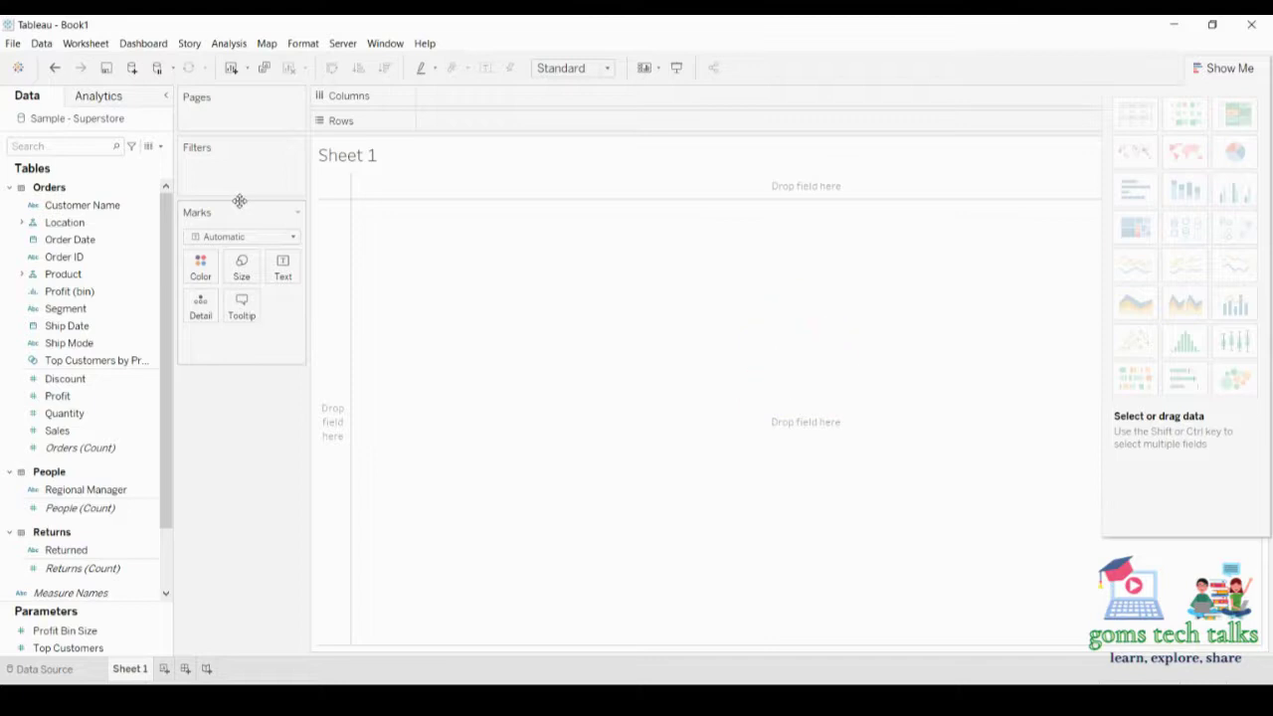
{"action": "left_click", "coordinate": [60, 256]}
{"action": "scroll", "coordinate": [60, 257], "scroll_direction": "down", "scroll_amount": 2}
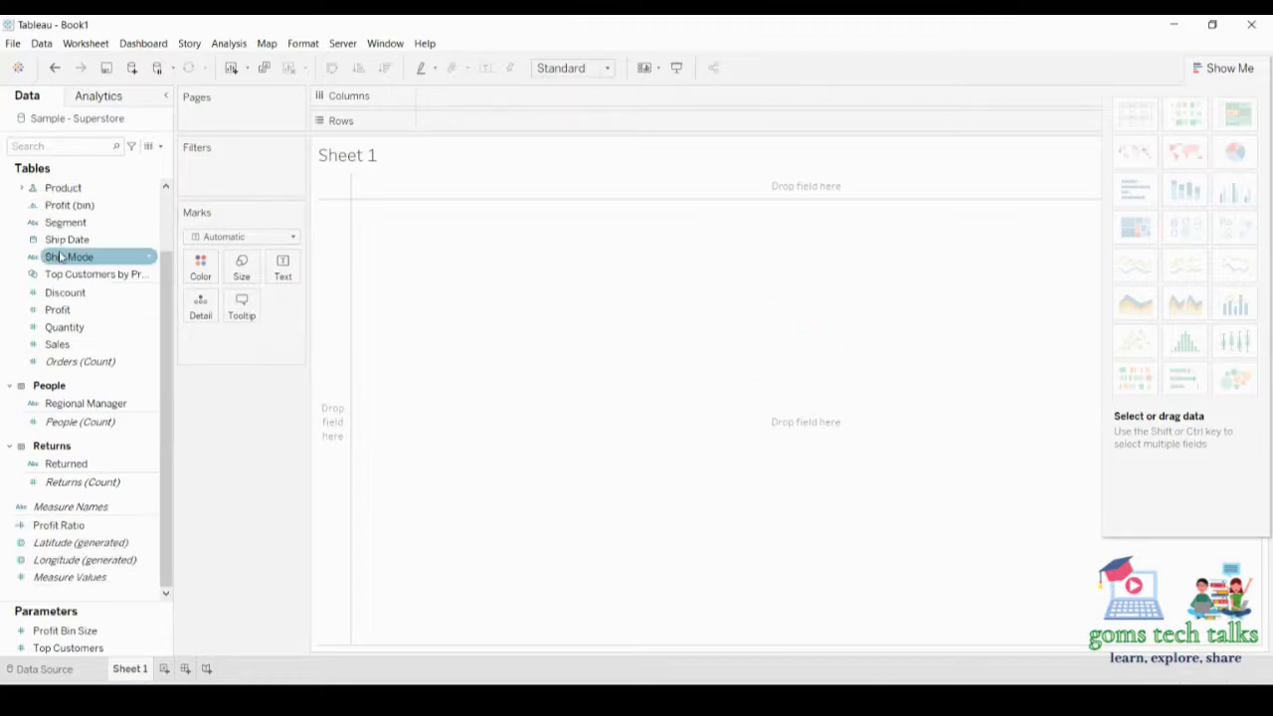
{"action": "scroll", "coordinate": [60, 256], "scroll_direction": "up", "scroll_amount": 1}
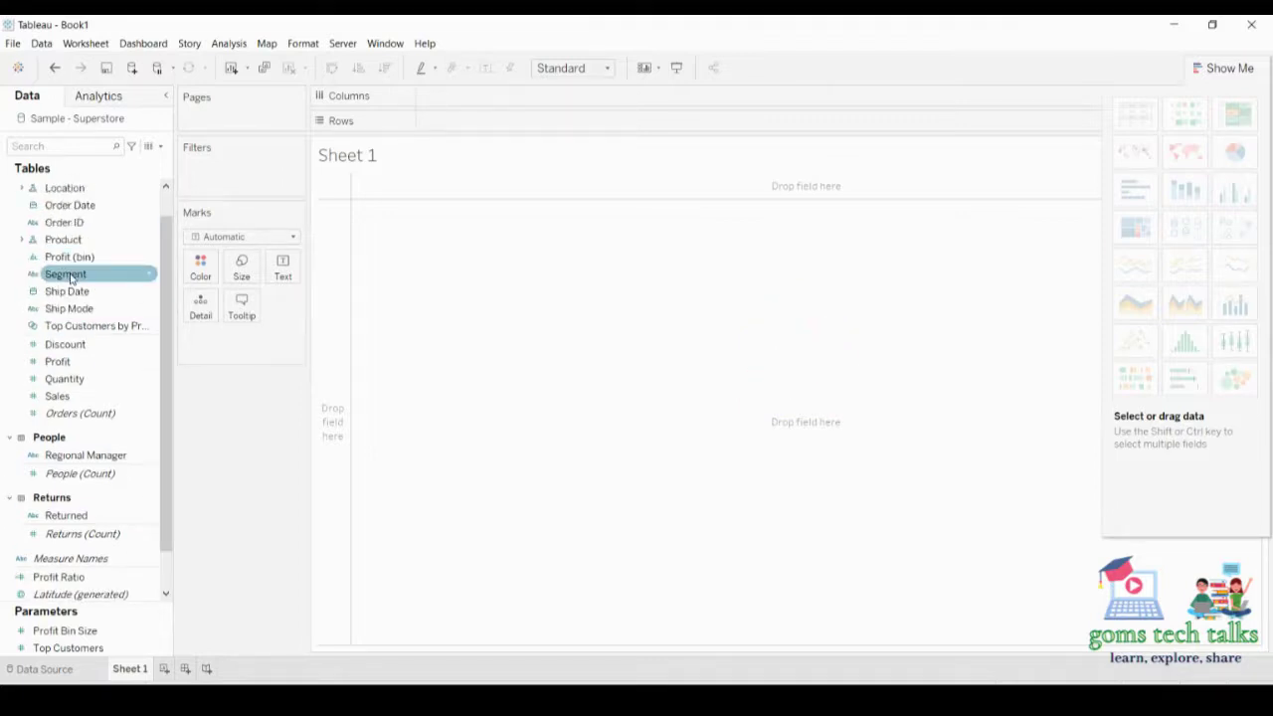
- Create a stacked bar chart from Segment and Profit with Show Me, and clear the sheet
{"action": "left_click", "coordinate": [69, 279]}
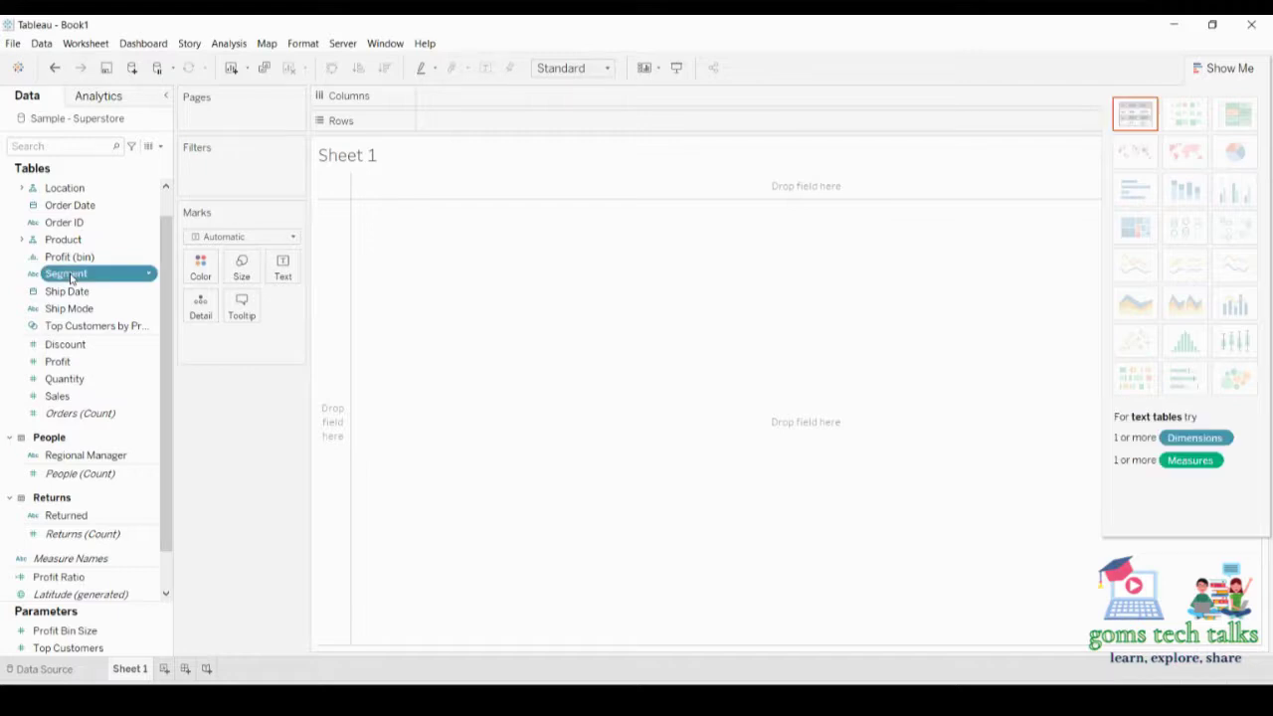
{"action": "left_click_drag", "start_coordinate": [1225, 67], "coordinate": [916, 89]}
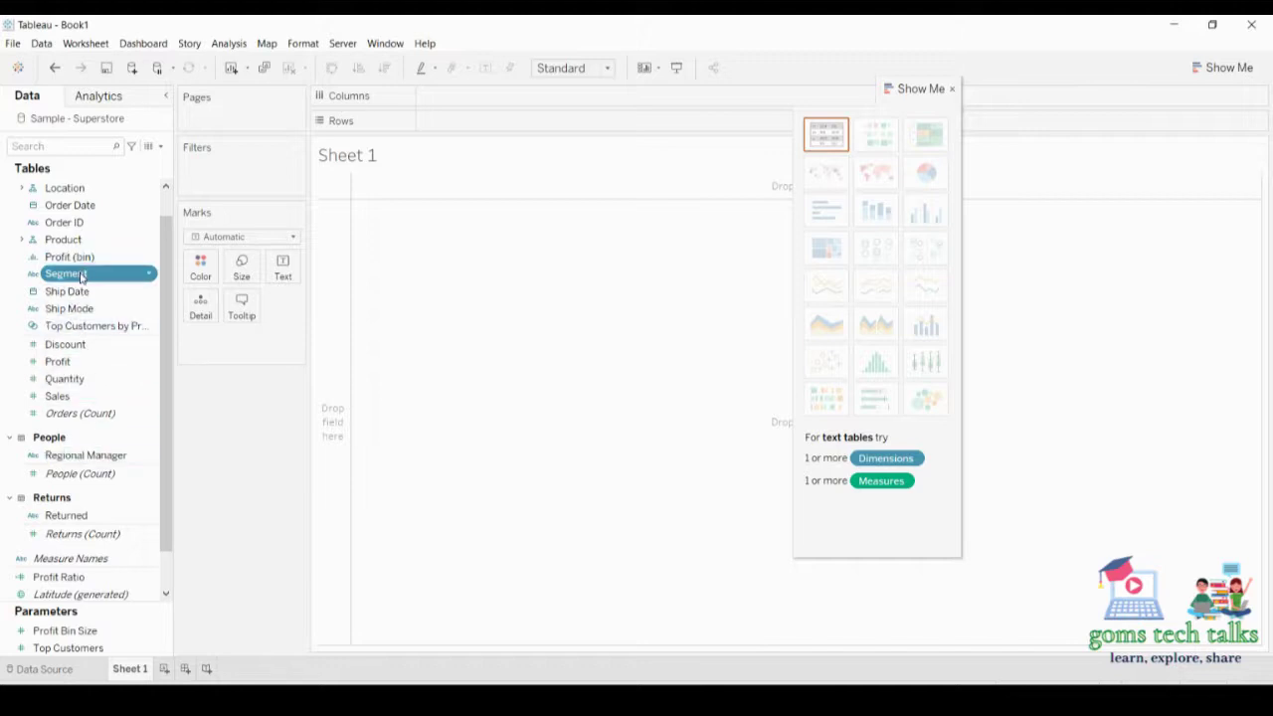
{"action": "left_click", "coordinate": [66, 364], "text": "ctrl"}
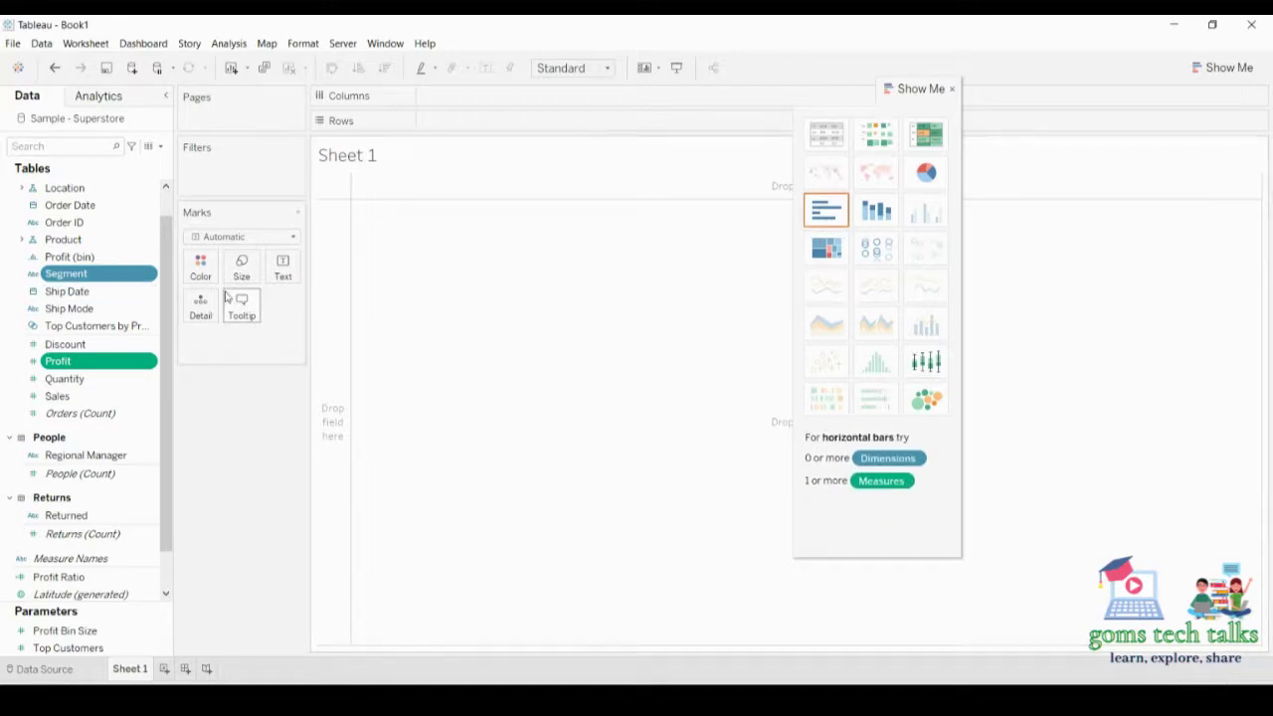
{"action": "left_click", "coordinate": [879, 219]}
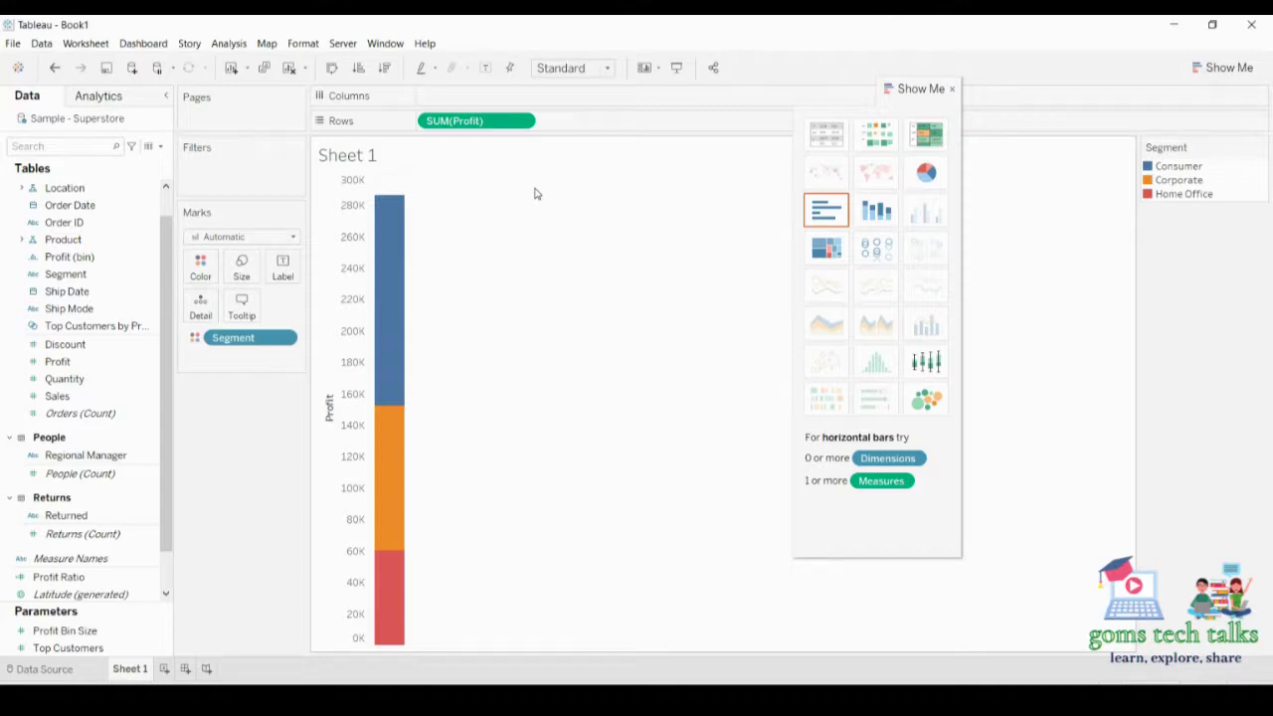
{"action": "key", "text": "alt+shift+BackSpace"}
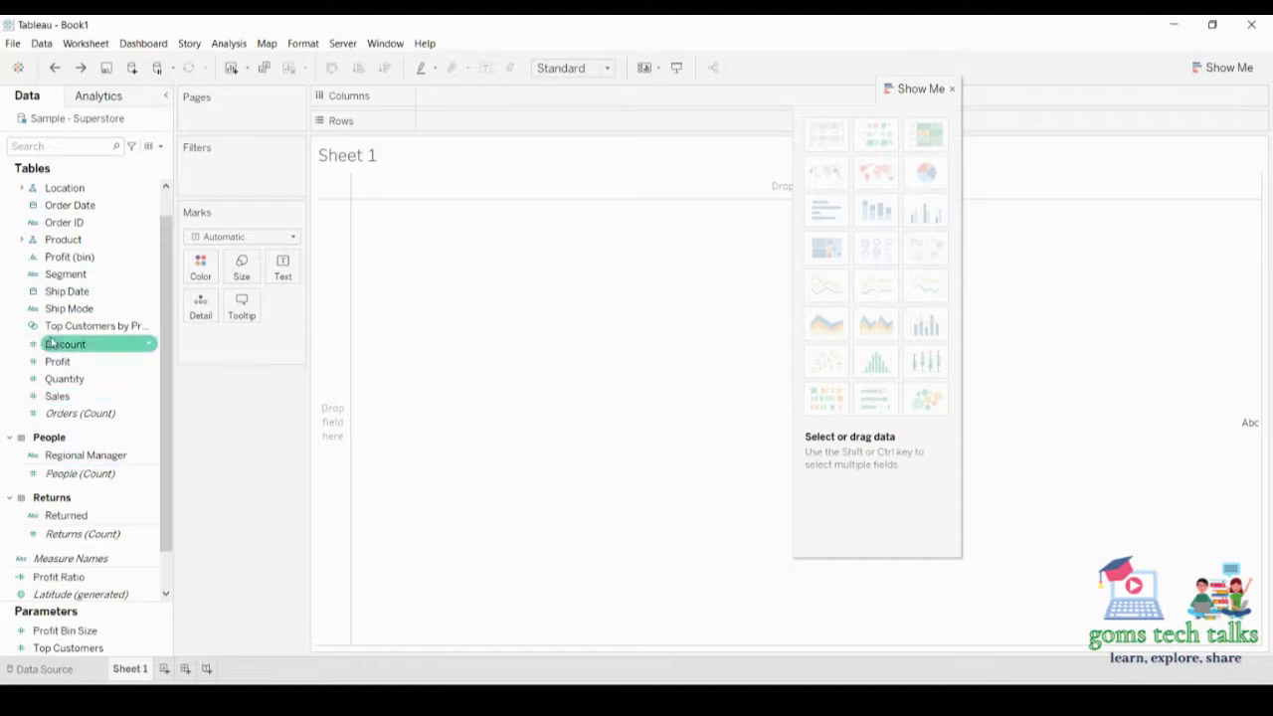
- Build a bar chart with Segment on Columns and Profit on Rows
{"action": "left_click_drag", "start_coordinate": [71, 279], "coordinate": [450, 105]}
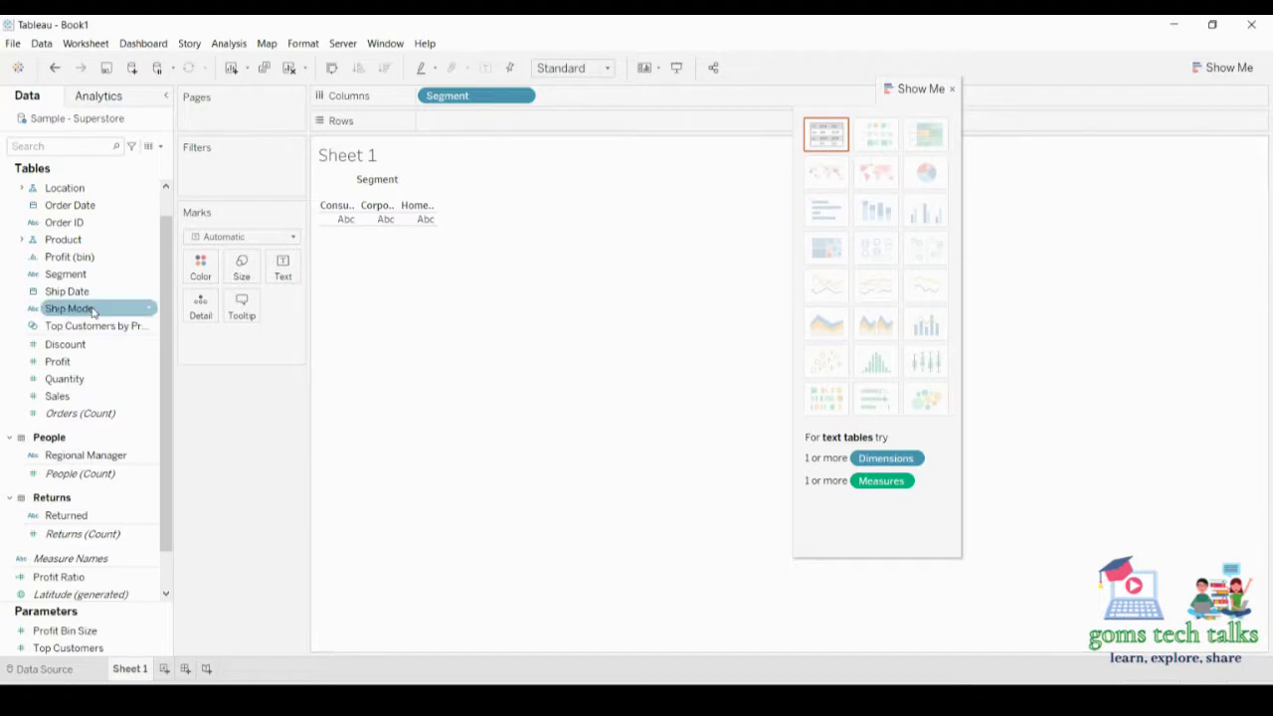
{"action": "left_click", "coordinate": [66, 364]}
{"action": "left_click_drag", "start_coordinate": [65, 364], "coordinate": [445, 125]}
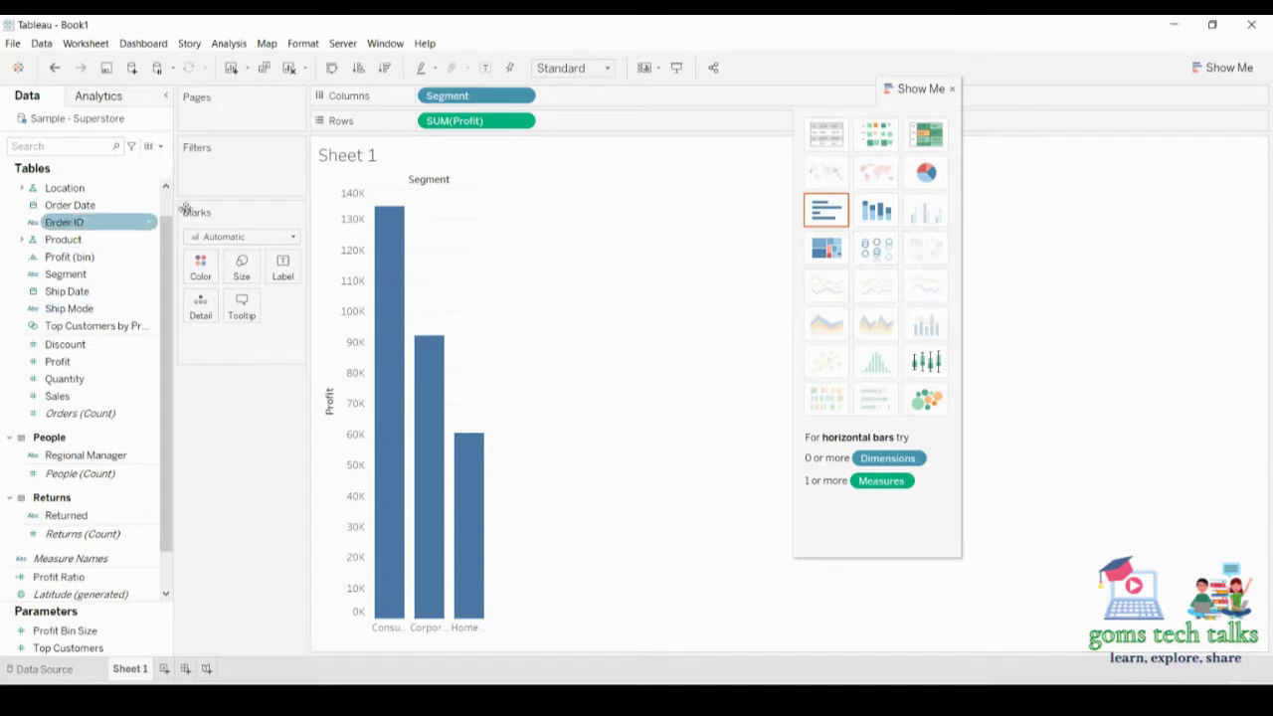
- Try the Line and Area mark types on the profit chart and return it to Automatic
{"action": "left_click", "coordinate": [294, 239]}
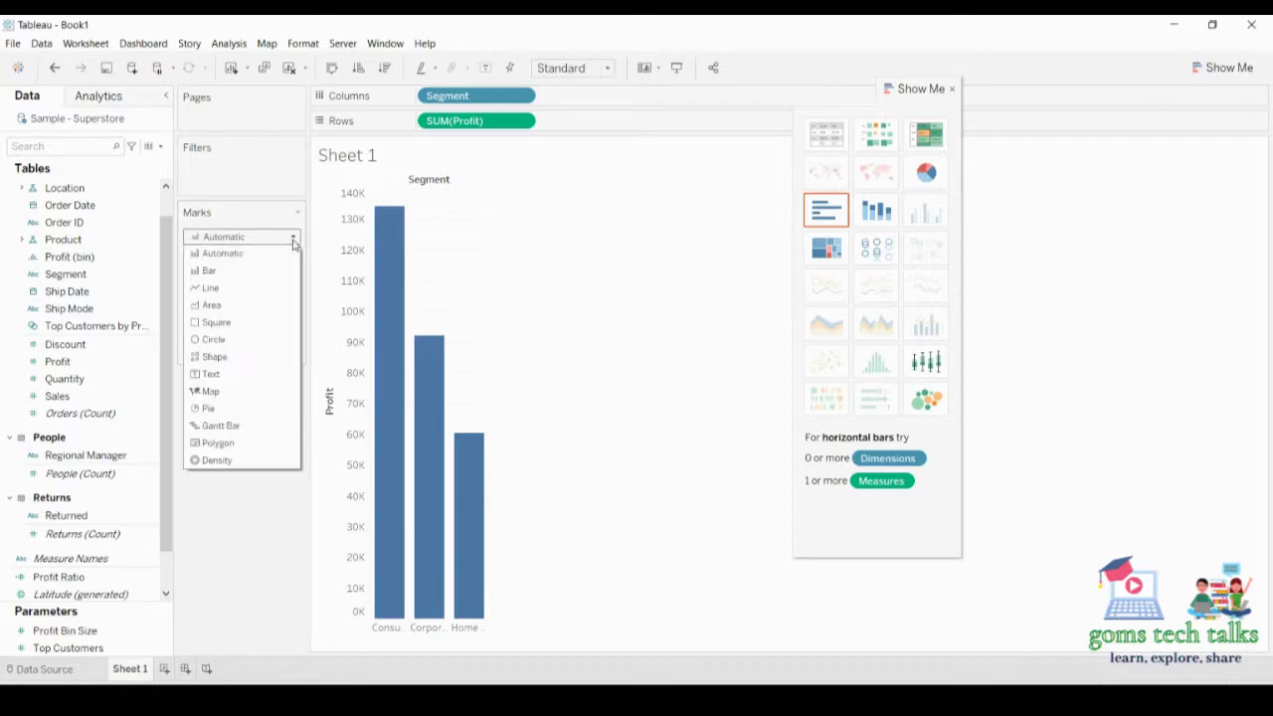
{"action": "left_click", "coordinate": [236, 289]}
{"action": "left_click", "coordinate": [244, 239]}
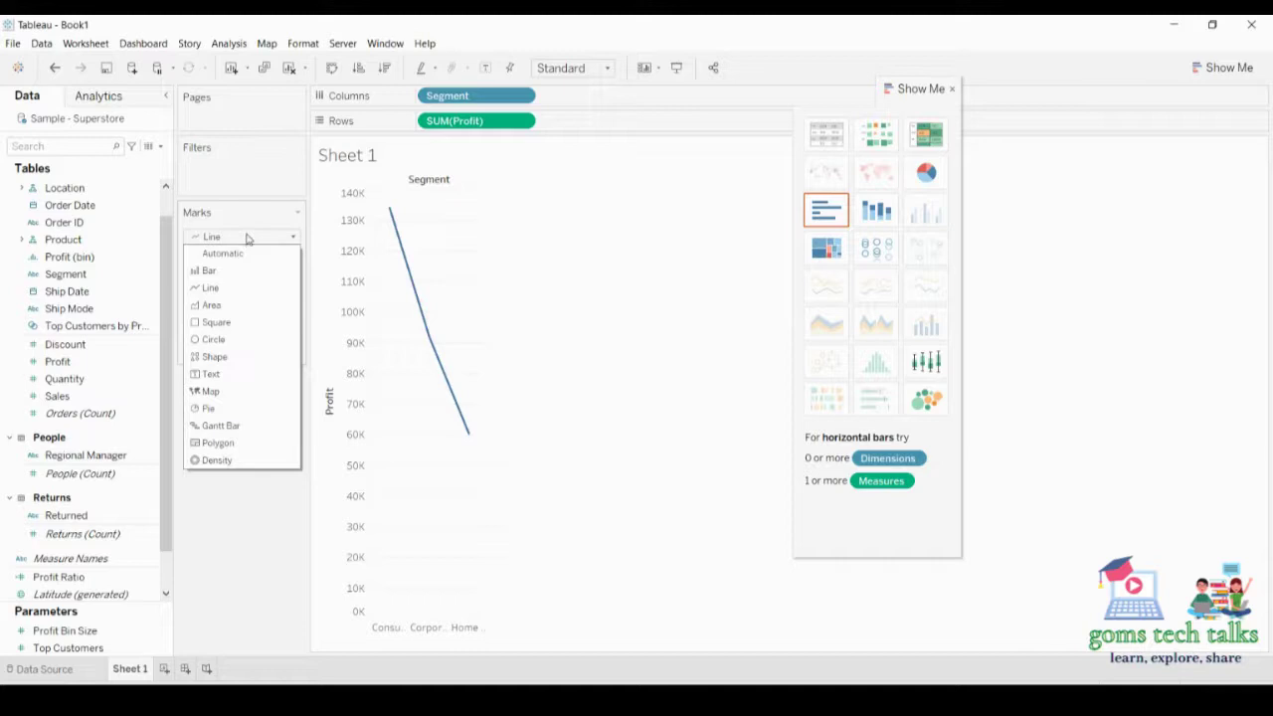
{"action": "left_click", "coordinate": [215, 305]}
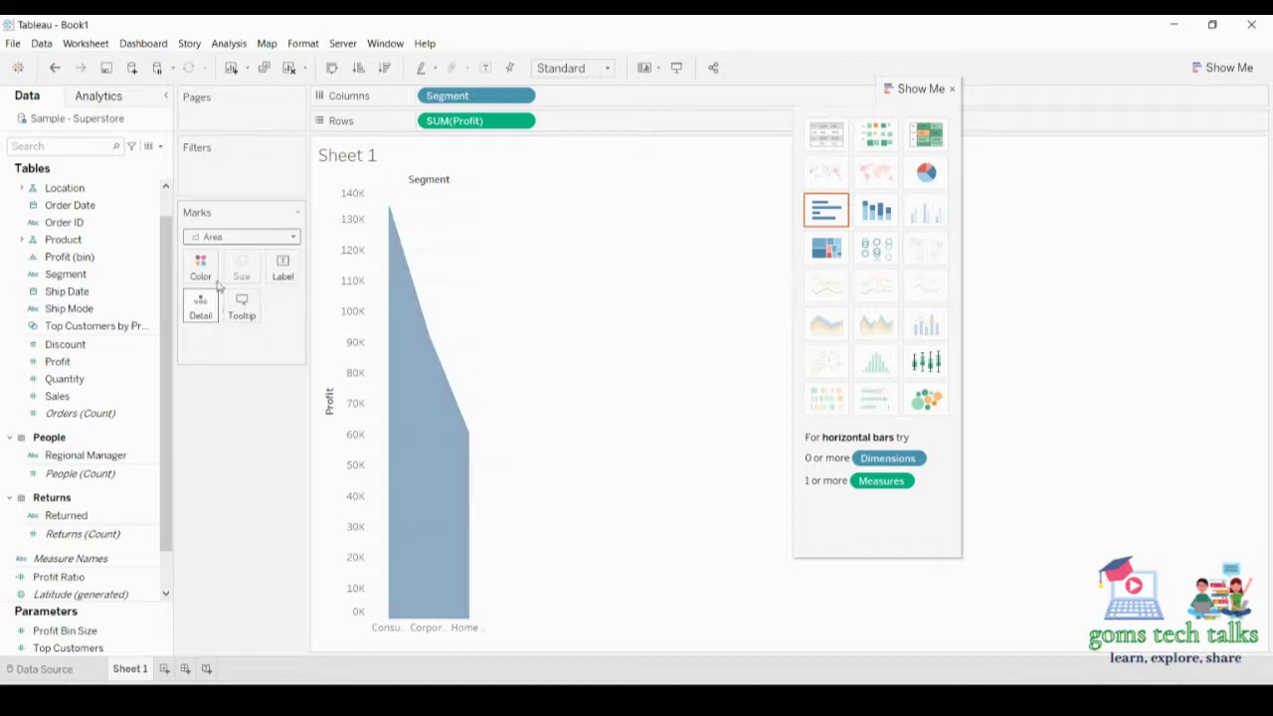
{"action": "left_click", "coordinate": [235, 241]}
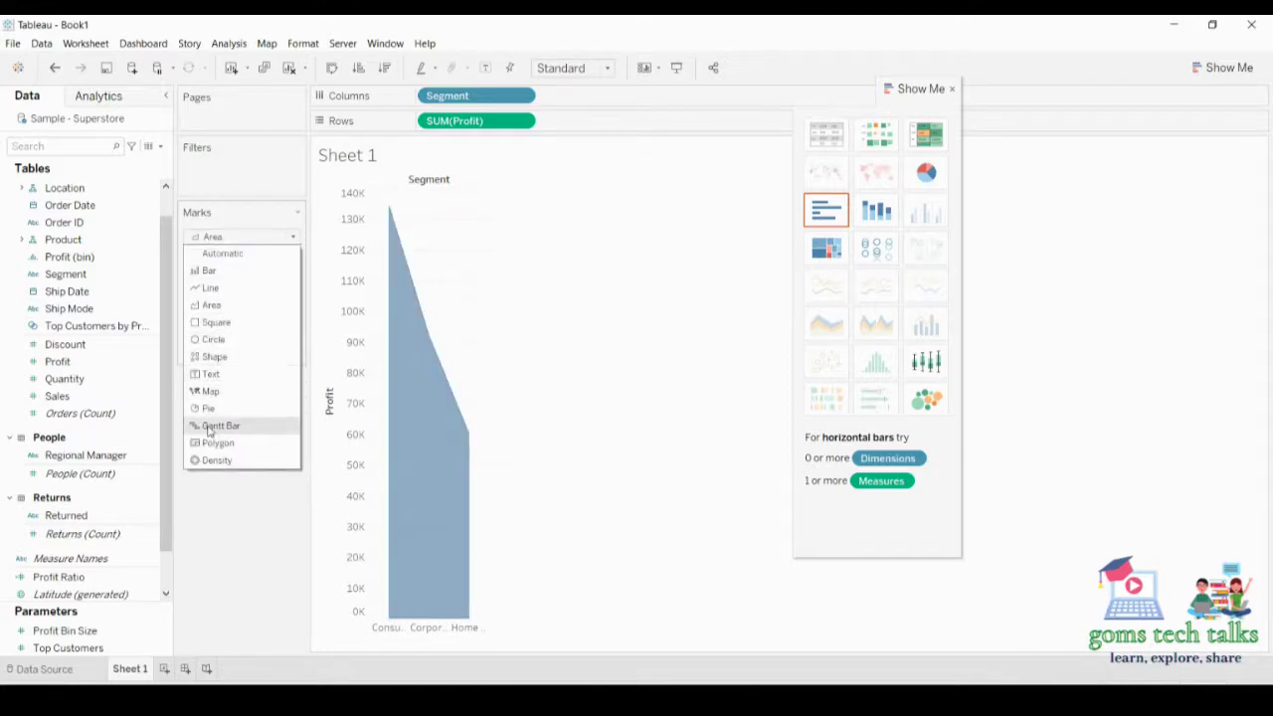
{"action": "key", "text": "Escape"}
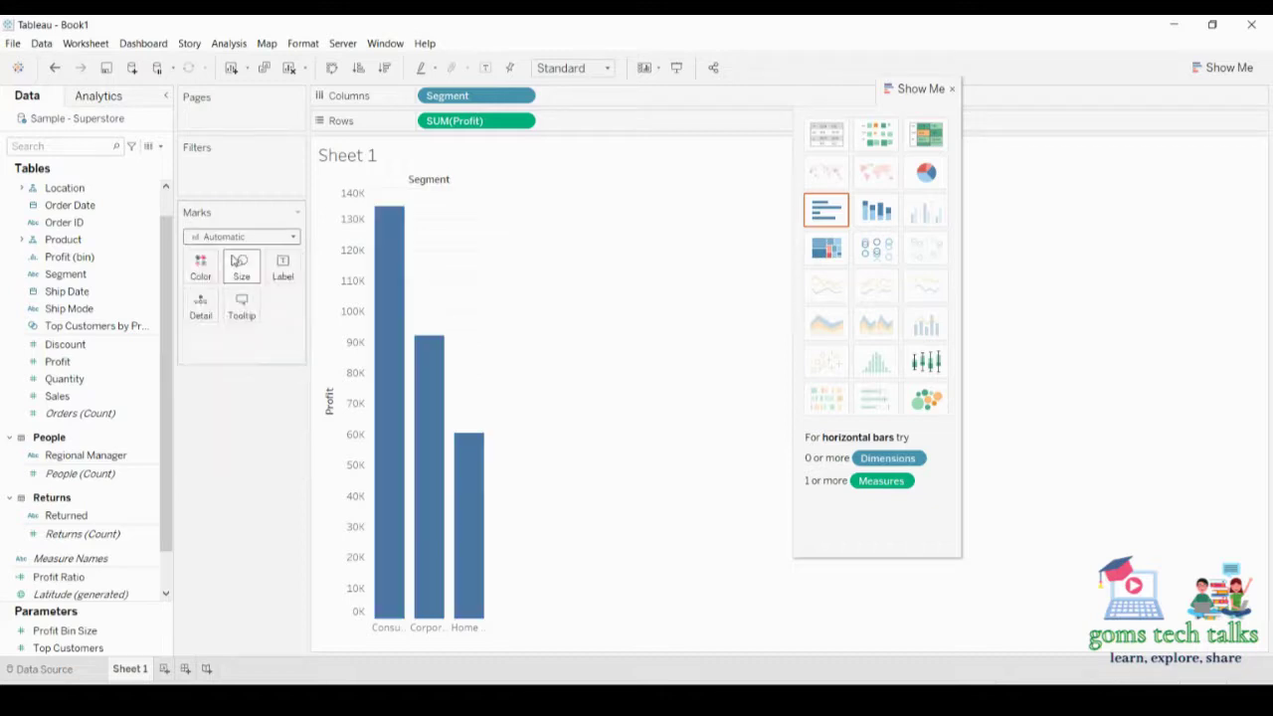
{"action": "left_click", "coordinate": [237, 239]}
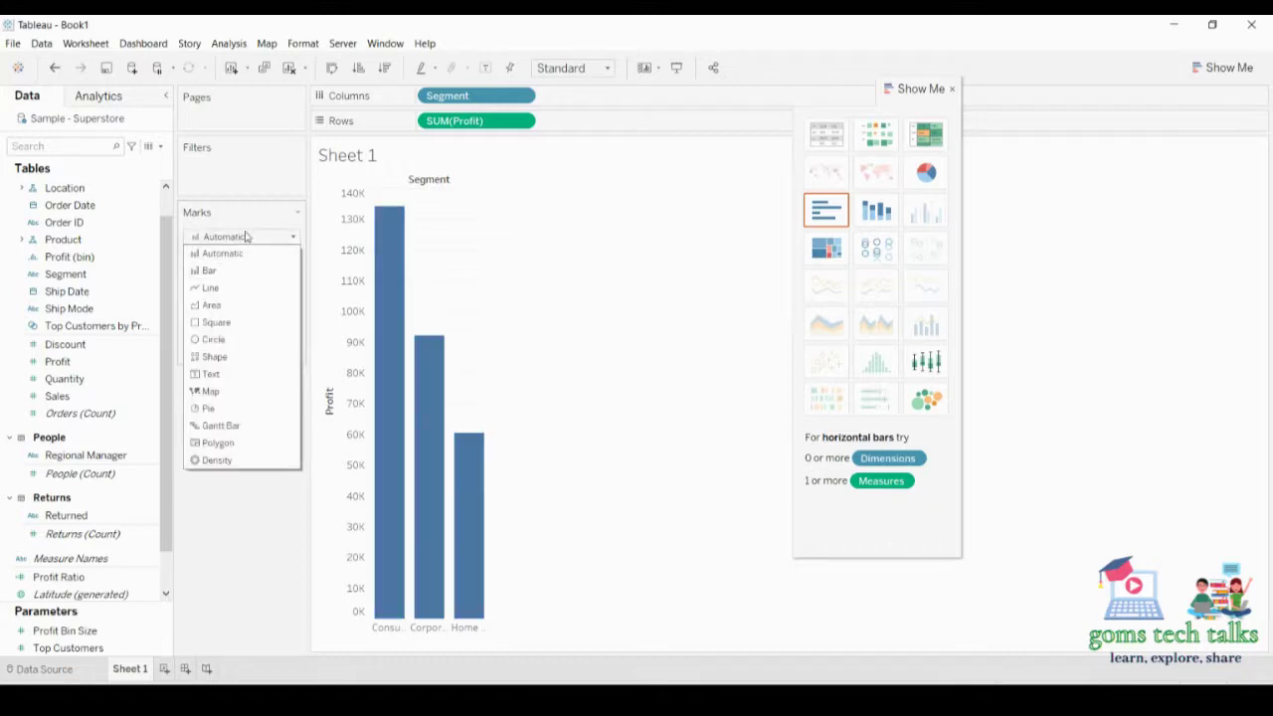
{"action": "left_click", "coordinate": [249, 237]}
- Try several mark colors for the bars and settle on dark teal
{"action": "left_click", "coordinate": [202, 273]}
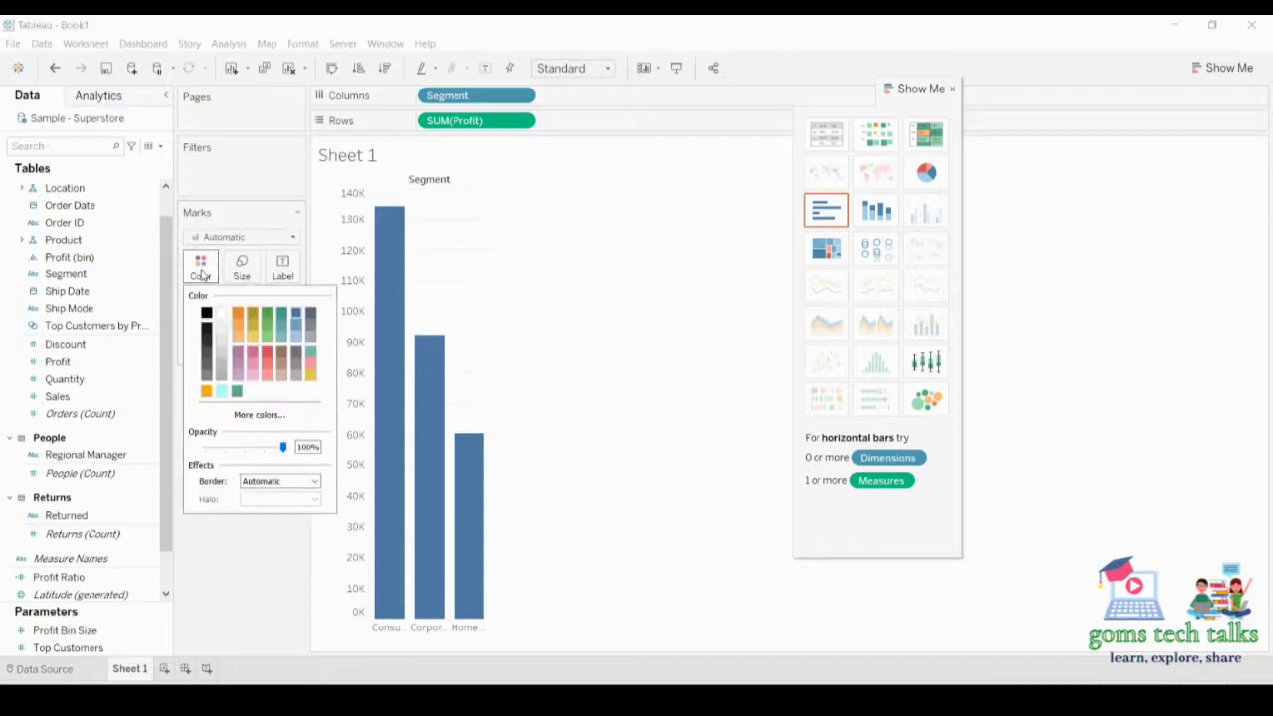
{"action": "left_click", "coordinate": [266, 314]}
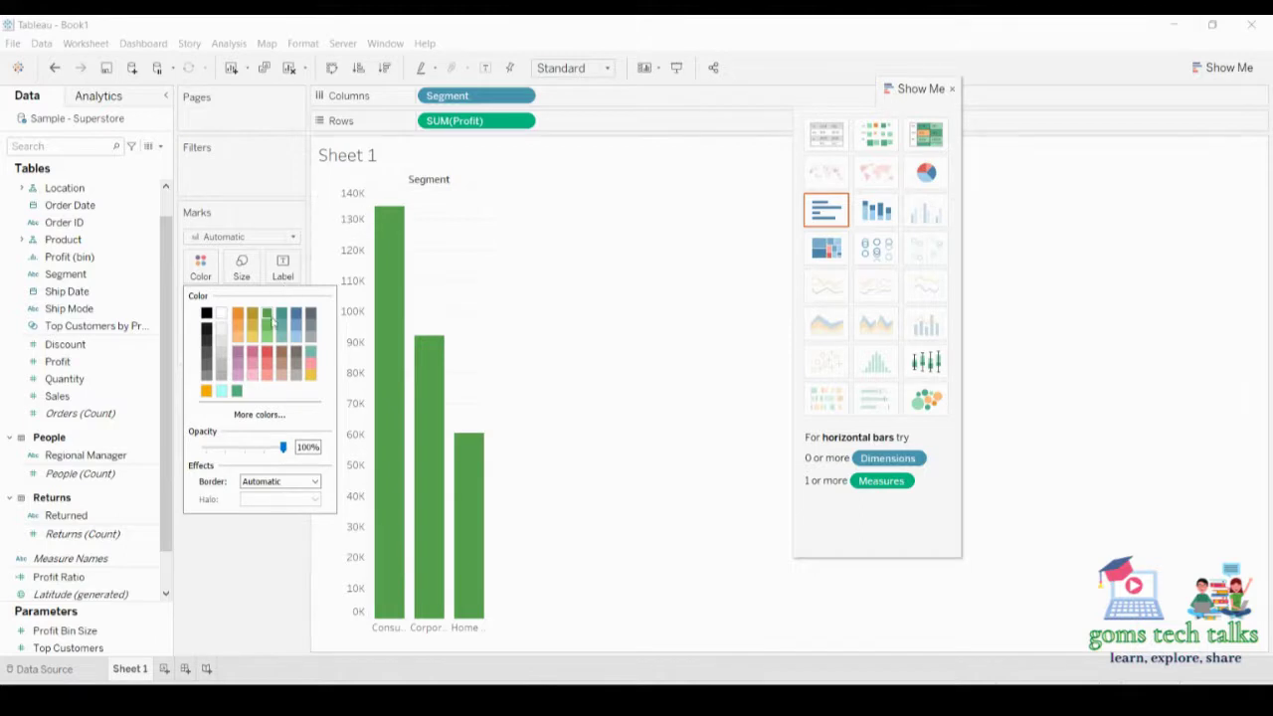
{"action": "left_click", "coordinate": [246, 315]}
{"action": "left_click", "coordinate": [310, 314]}
{"action": "left_click", "coordinate": [282, 315]}
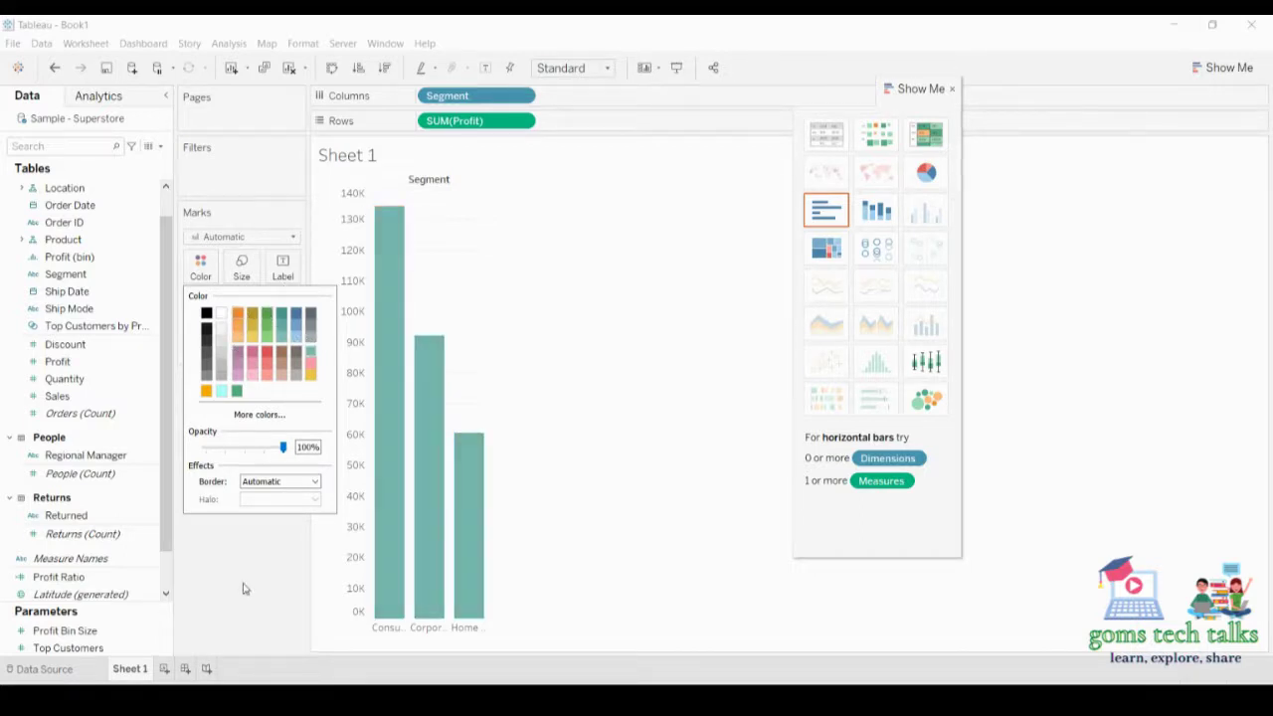
{"action": "left_click", "coordinate": [284, 316]}
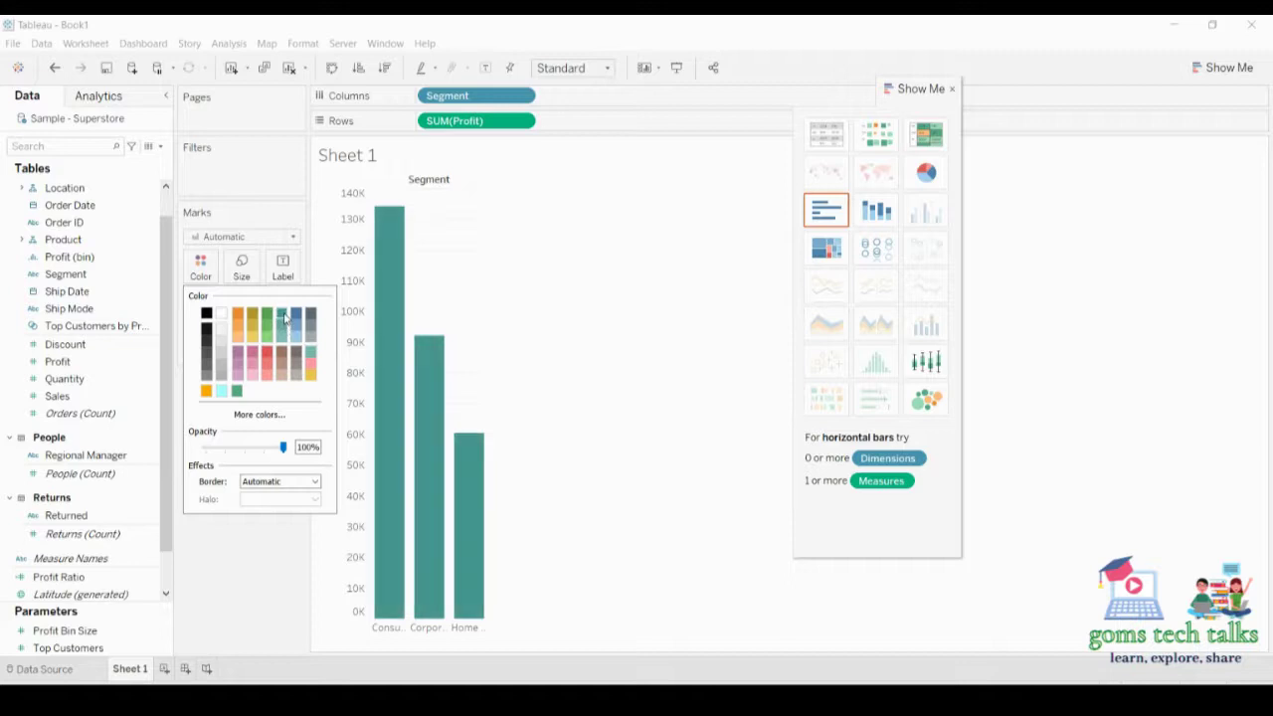
{"action": "left_click", "coordinate": [257, 570]}
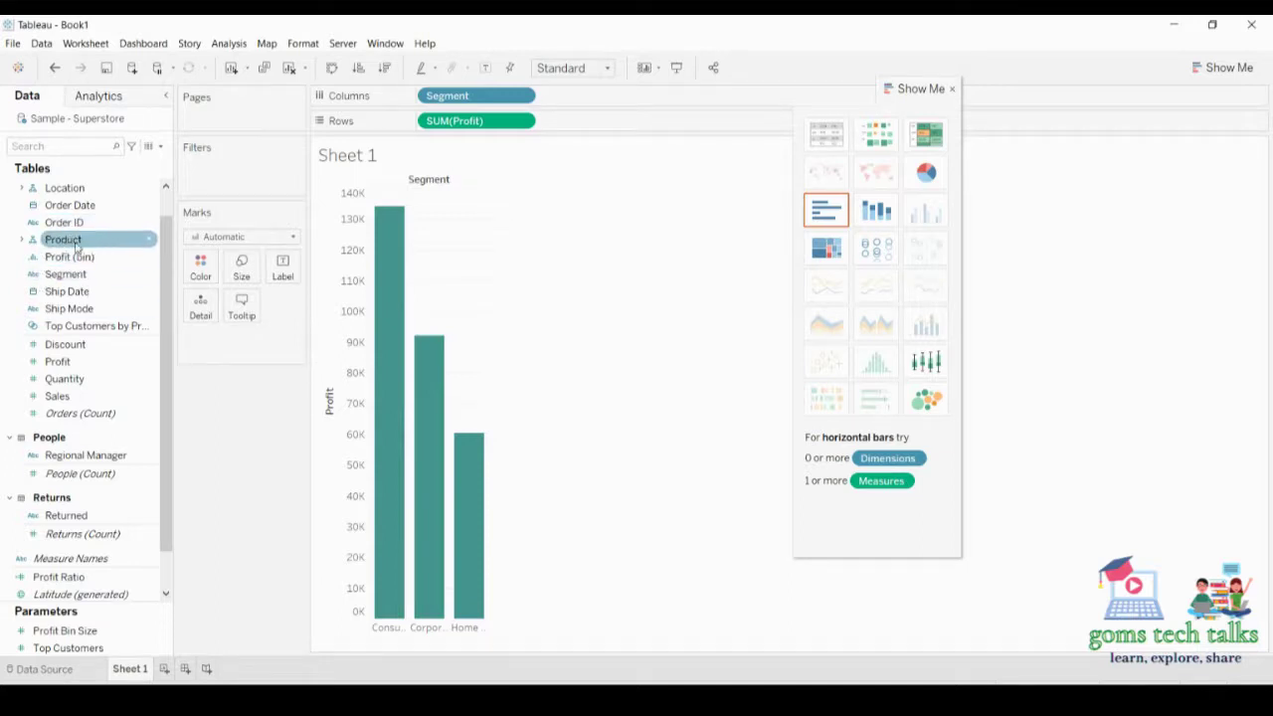
- Expand the Product hierarchy and color the bars by Category
{"action": "left_click", "coordinate": [22, 240]}
{"action": "left_click_drag", "start_coordinate": [70, 257], "coordinate": [200, 268]}
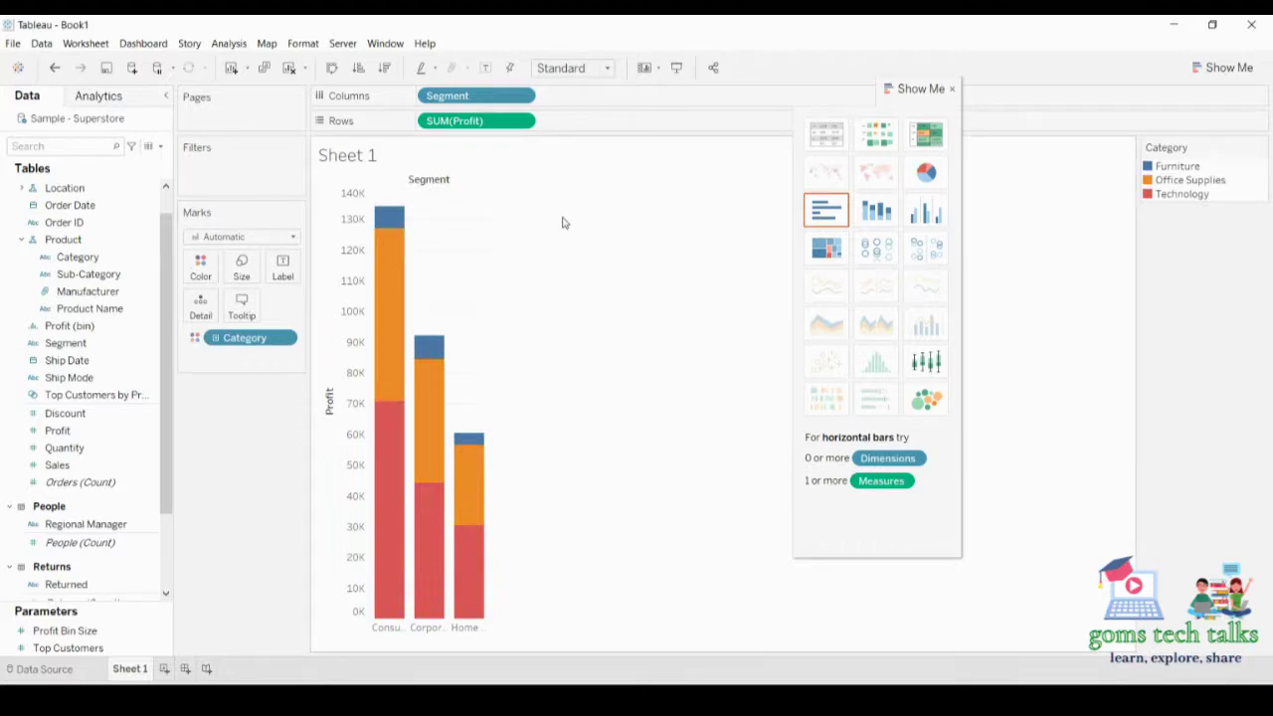
{"action": "mouse_move", "coordinate": [389, 220]}
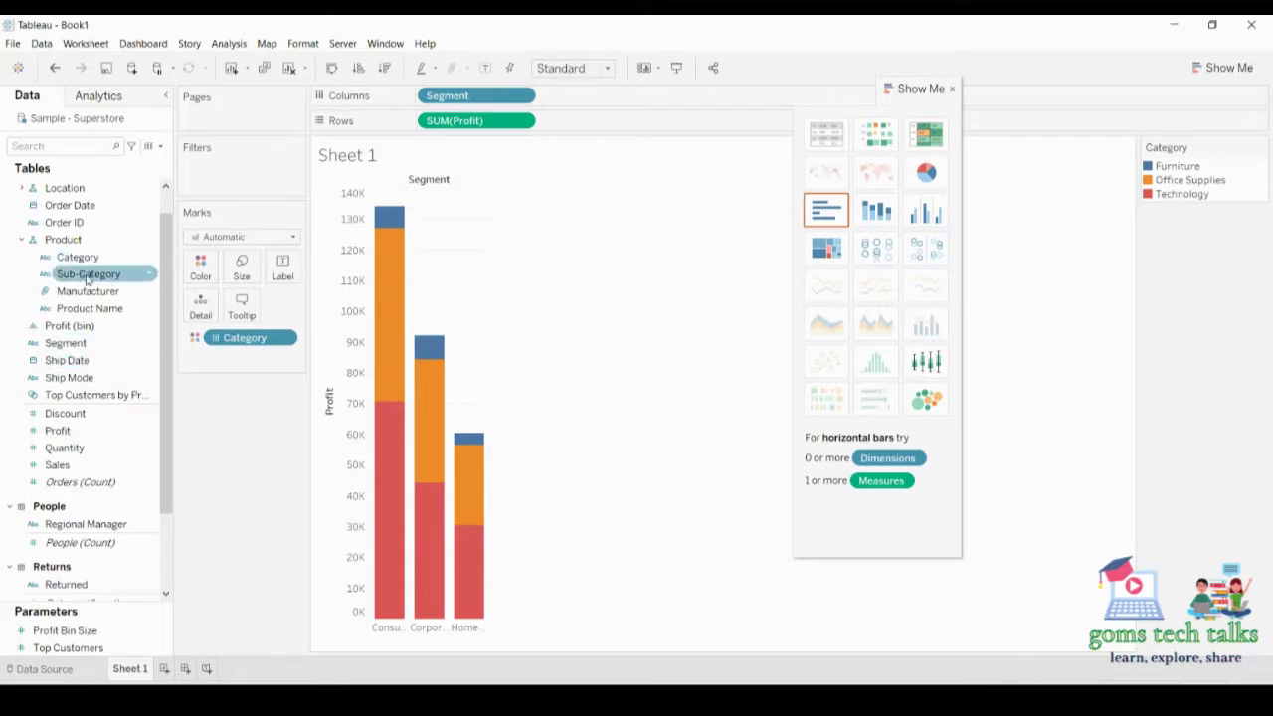
- Color the bars by Sub-Category instead of Category, and remove Sub-Category from the marks
{"action": "left_click_drag", "start_coordinate": [88, 282], "coordinate": [191, 277]}
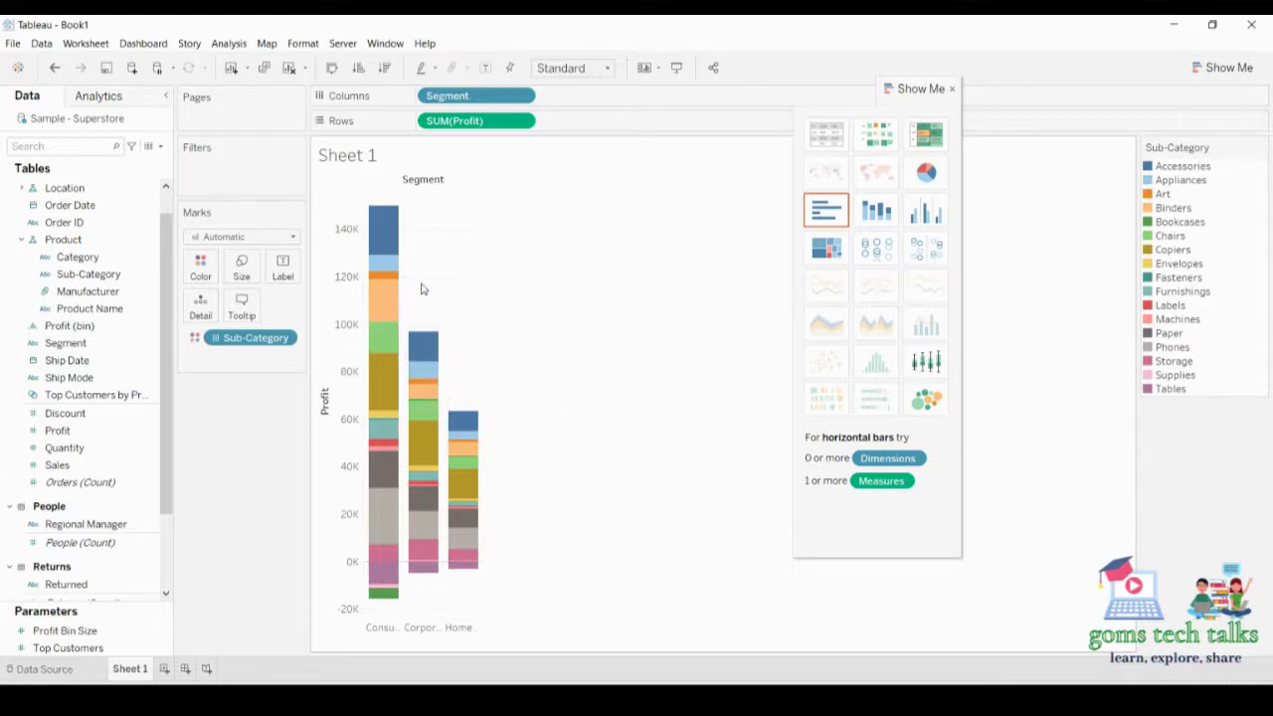
{"action": "mouse_move", "coordinate": [394, 306]}
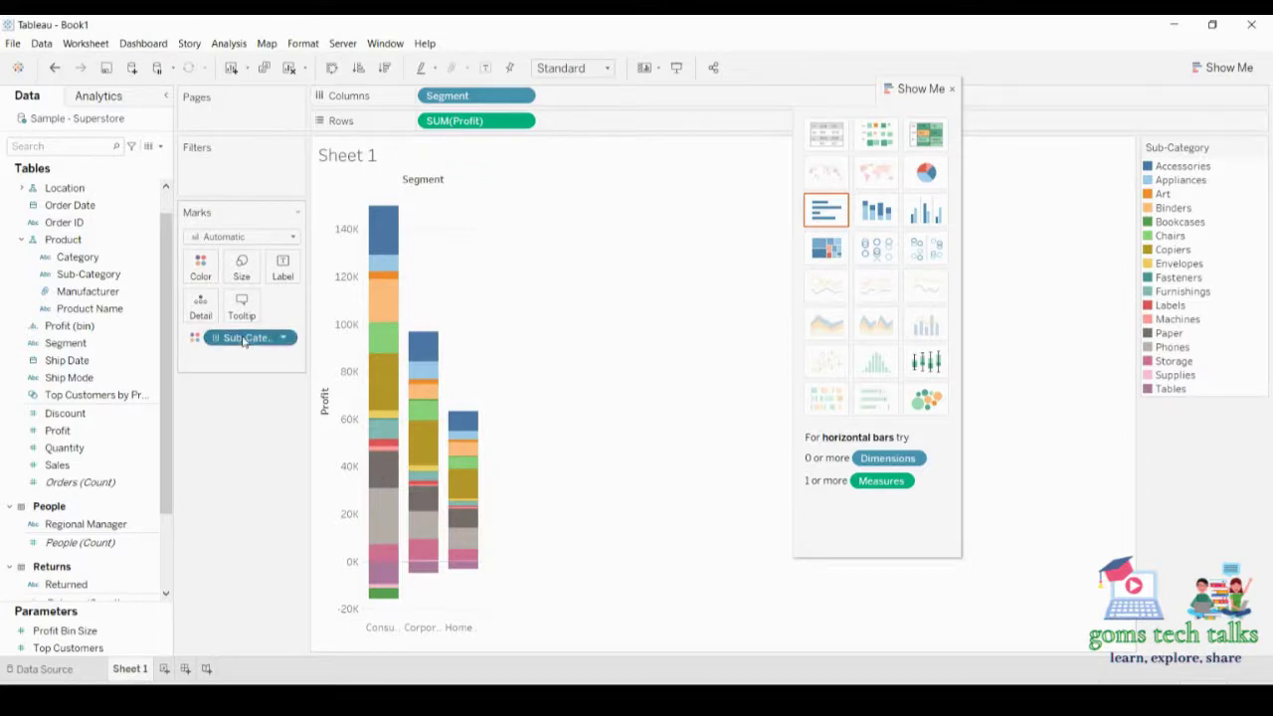
{"action": "left_click_drag", "start_coordinate": [243, 341], "coordinate": [242, 473]}
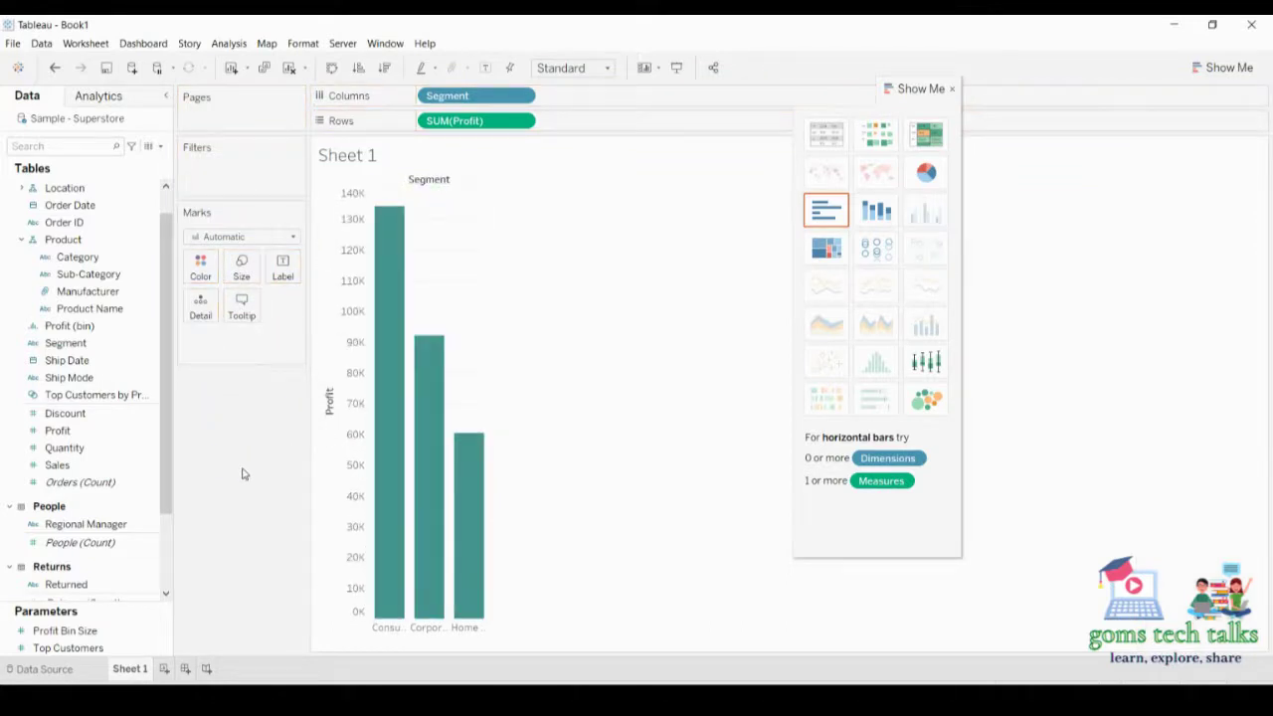
- Assign Category to the bar color again and make the bars slightly wider
{"action": "left_click_drag", "start_coordinate": [85, 259], "coordinate": [201, 271]}
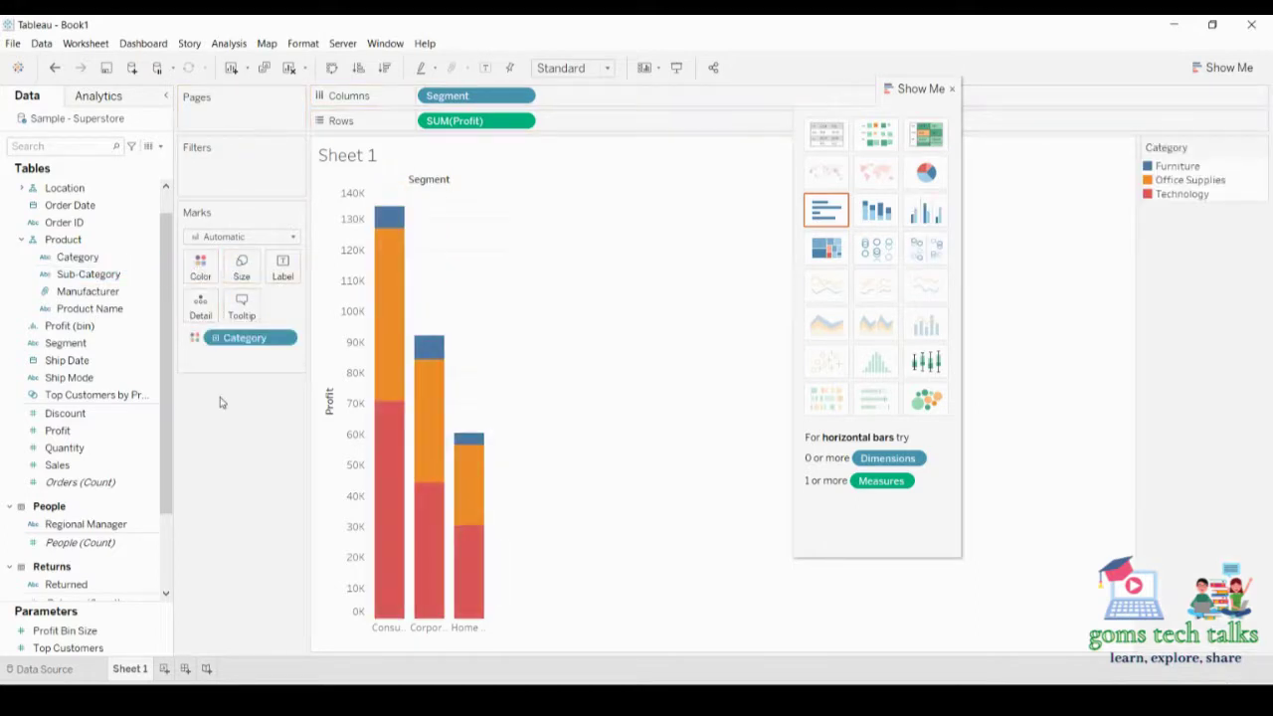
{"action": "left_click", "coordinate": [241, 272]}
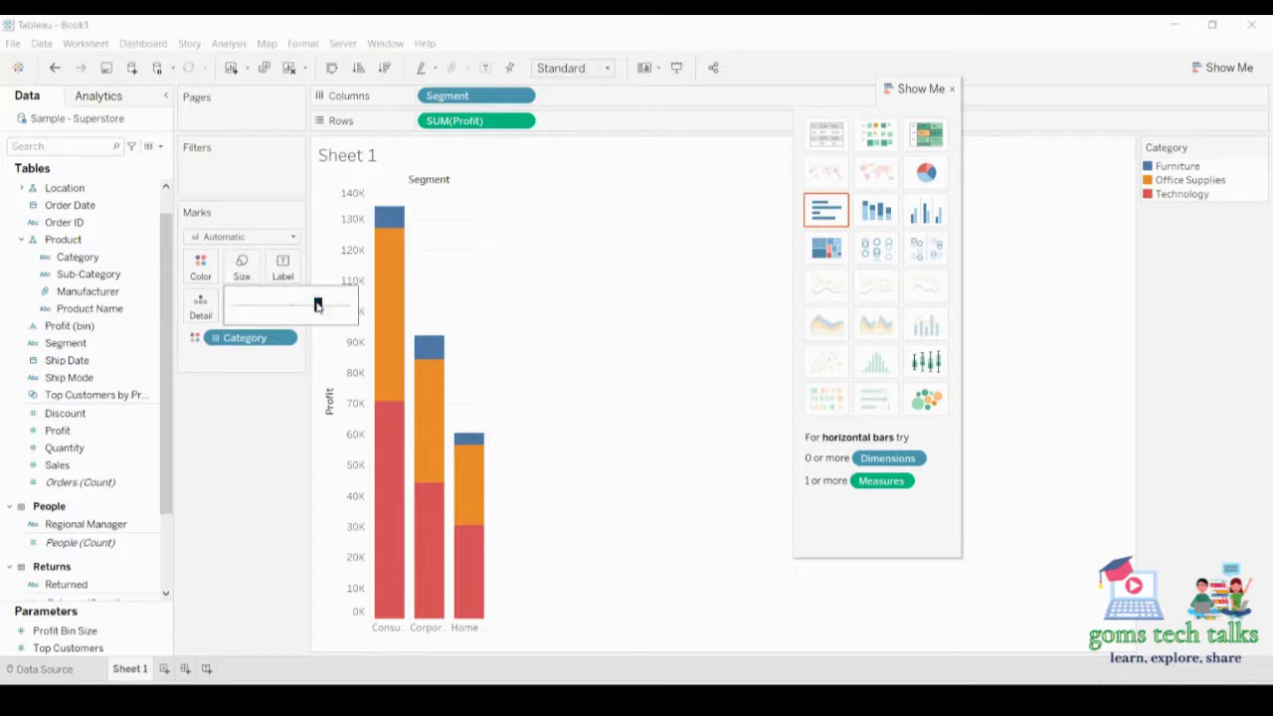
{"action": "mouse_move", "coordinate": [309, 309]}
{"action": "left_mouse_down"}
{"action": "mouse_move", "coordinate": [241, 309]}
{"action": "mouse_move", "coordinate": [345, 309]}
{"action": "mouse_move", "coordinate": [326, 308]}
{"action": "left_mouse_up"}
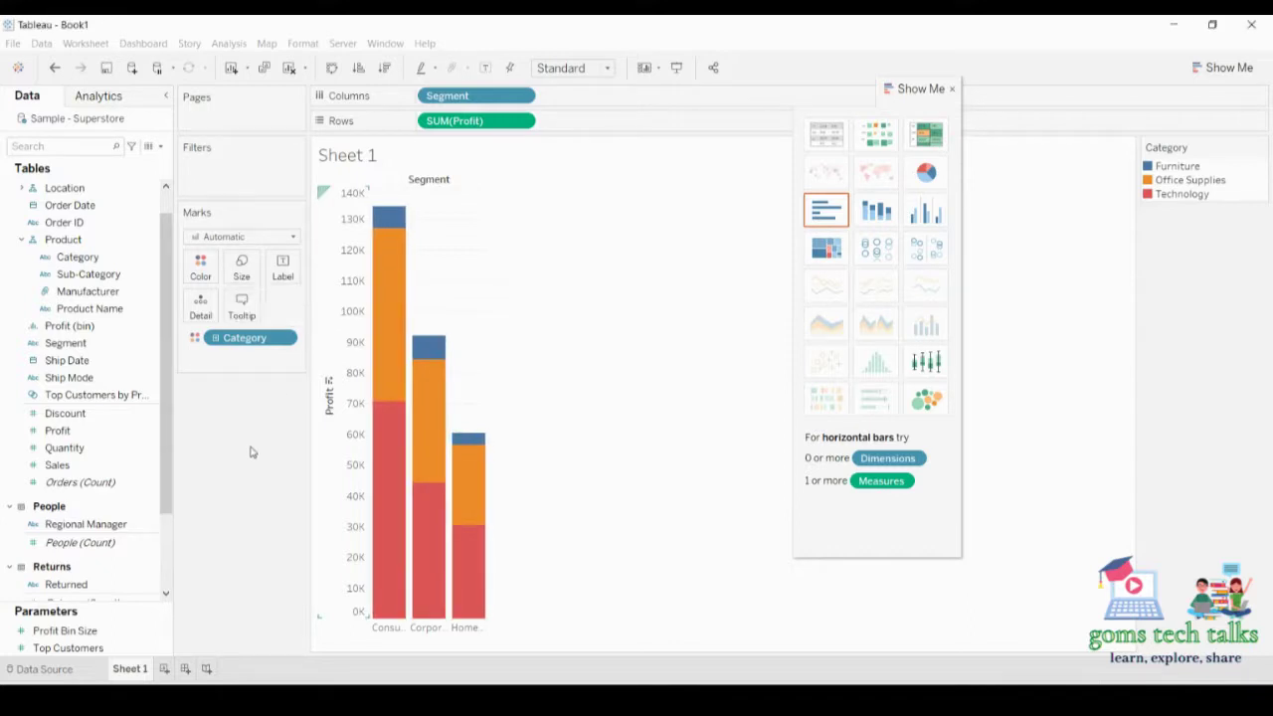
- Show mark labels on all segments of the stacked bars and turn them off again
{"action": "left_click", "coordinate": [285, 270]}
{"action": "left_click", "coordinate": [315, 302]}
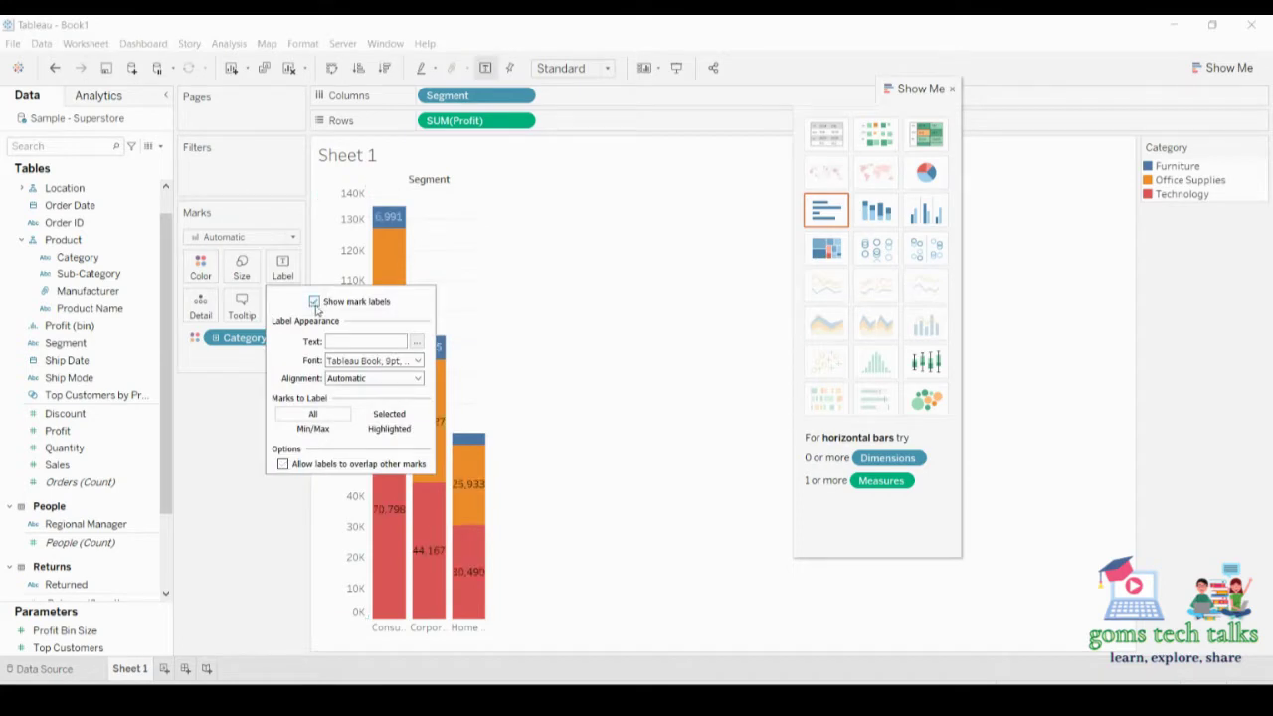
{"action": "mouse_move", "coordinate": [403, 216]}
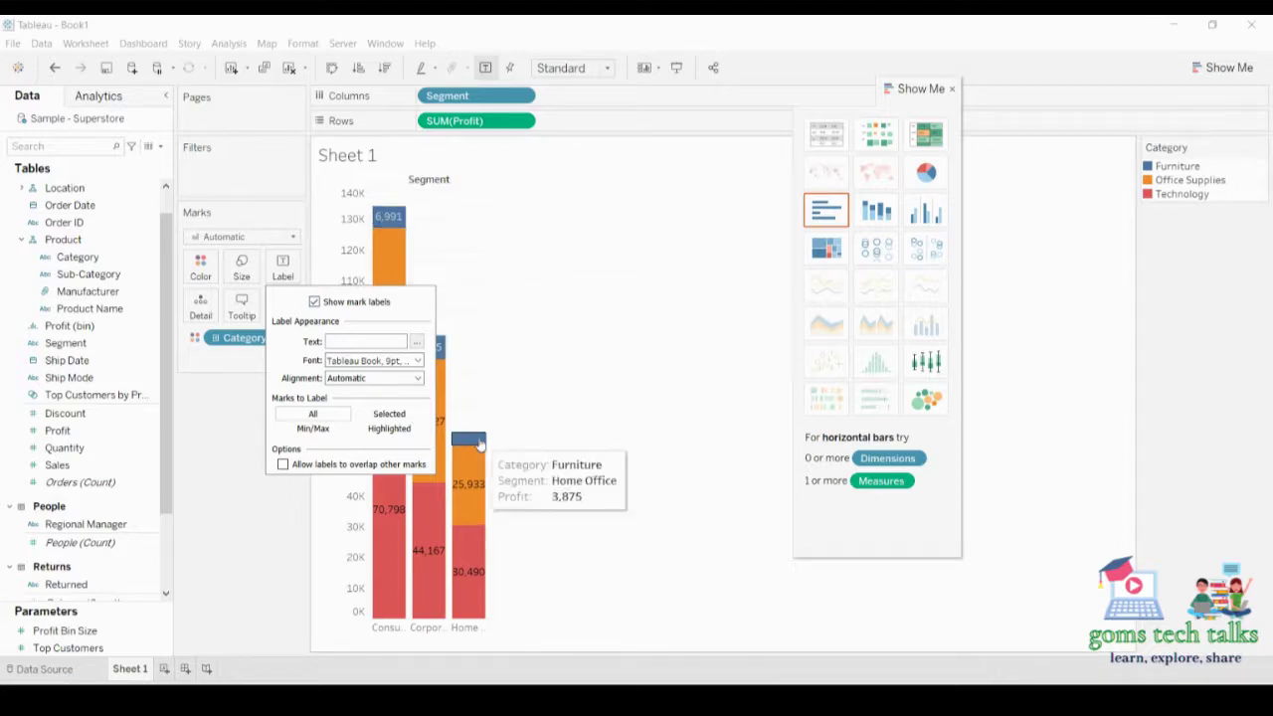
{"action": "mouse_move", "coordinate": [472, 474]}
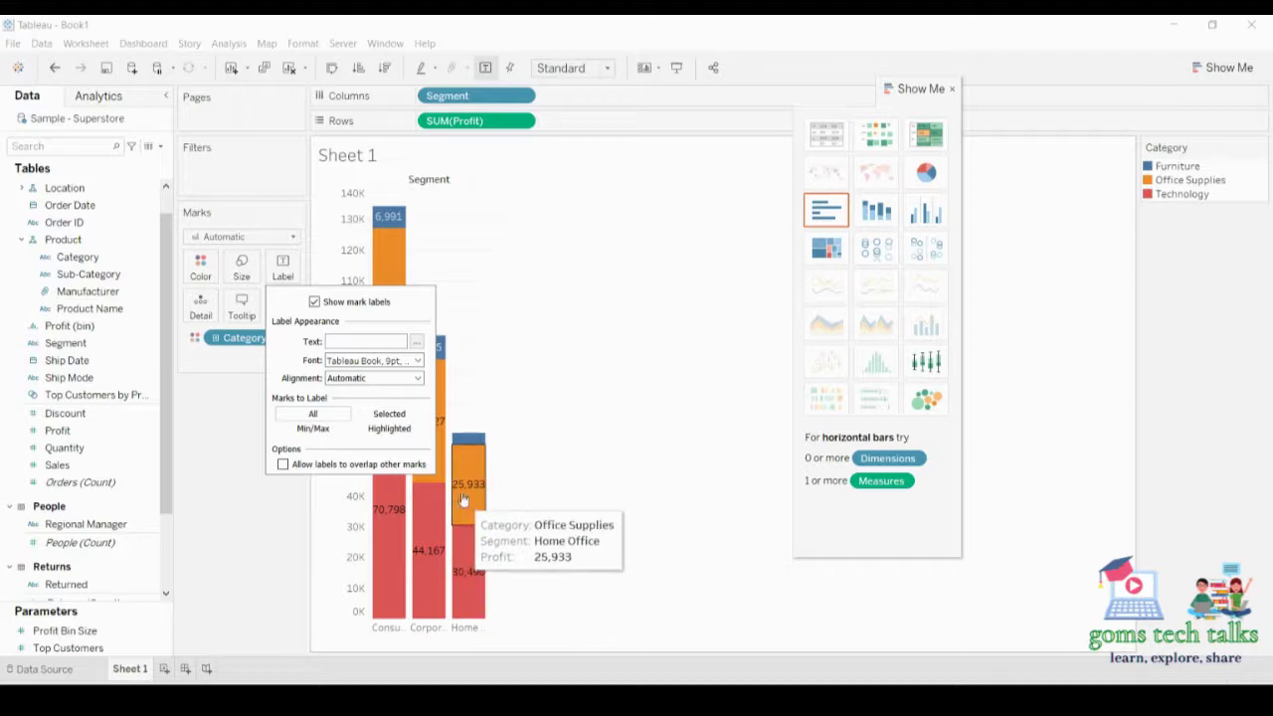
{"action": "mouse_move", "coordinate": [403, 529]}
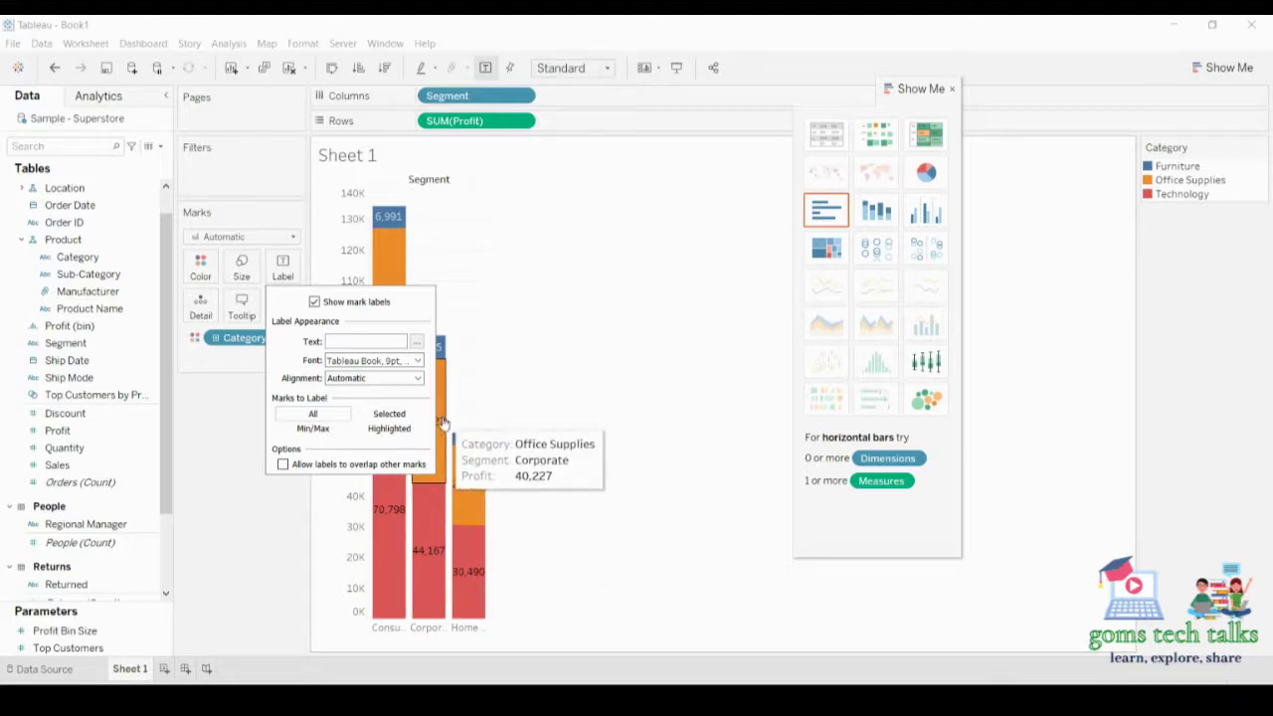
{"action": "mouse_move", "coordinate": [398, 262]}
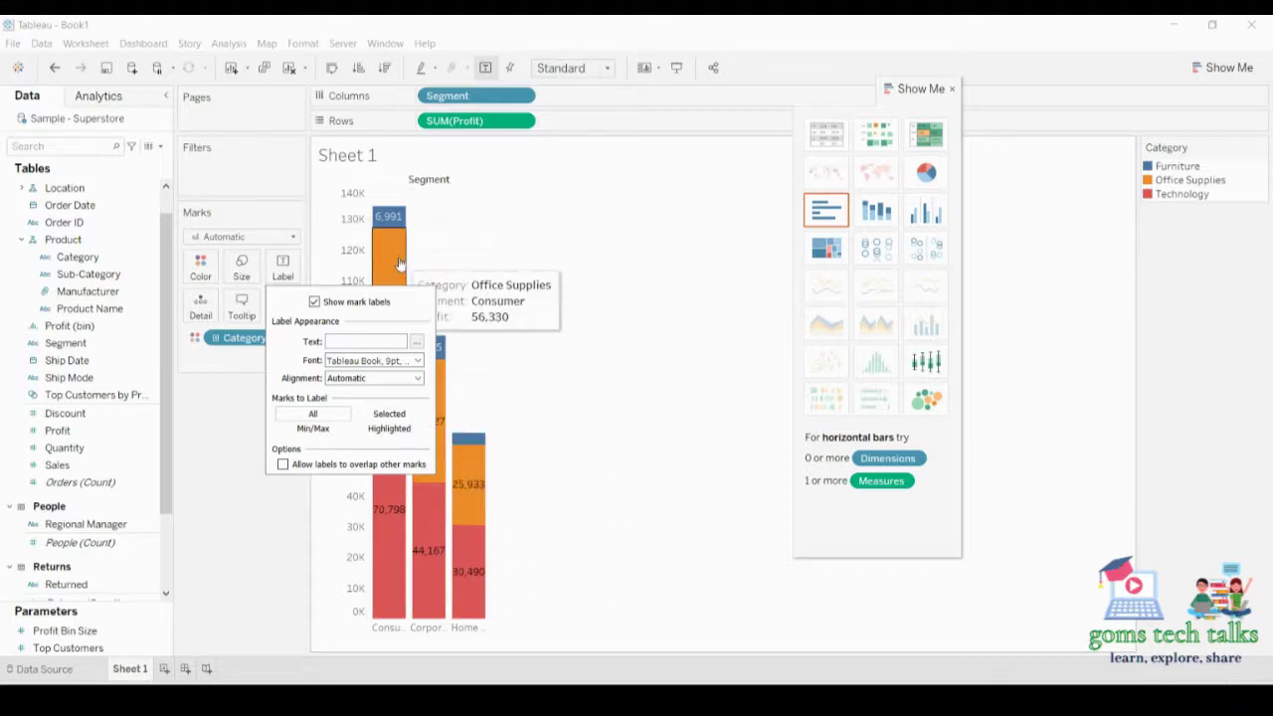
{"action": "left_click", "coordinate": [317, 305]}
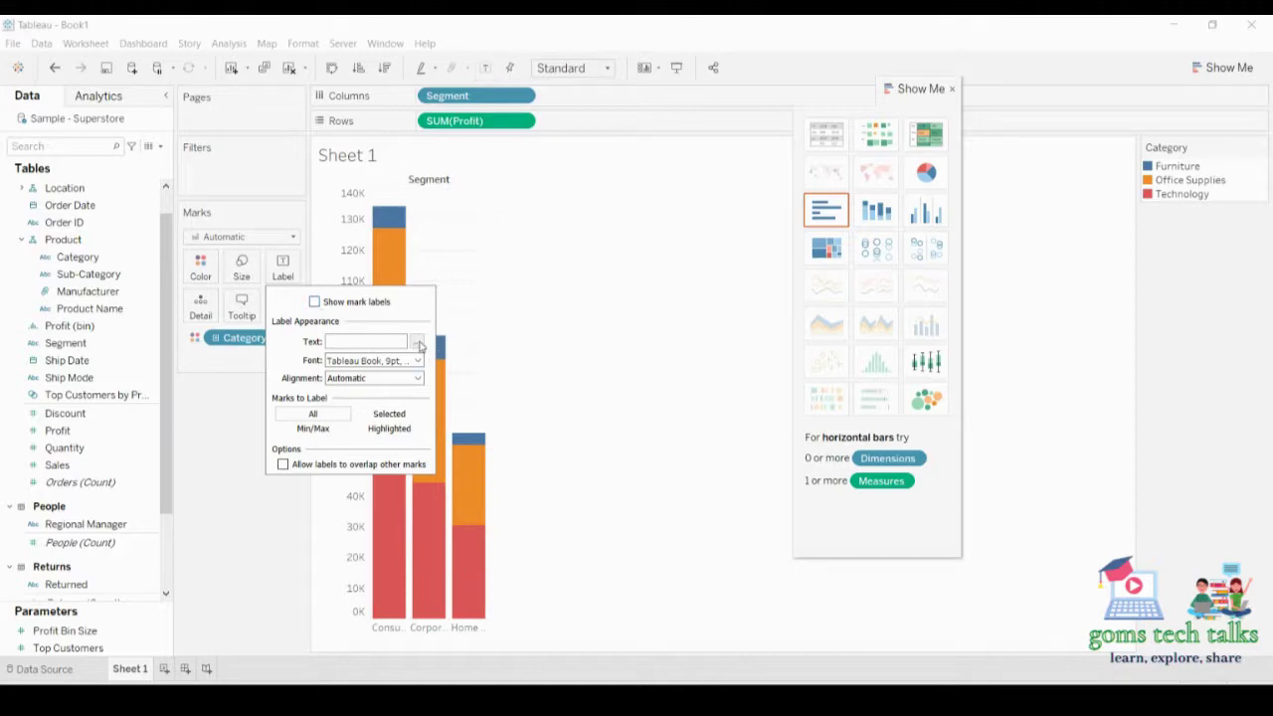
- Browse the font and size choices for the mark labels and make the label font bold
{"action": "left_click", "coordinate": [374, 362]}
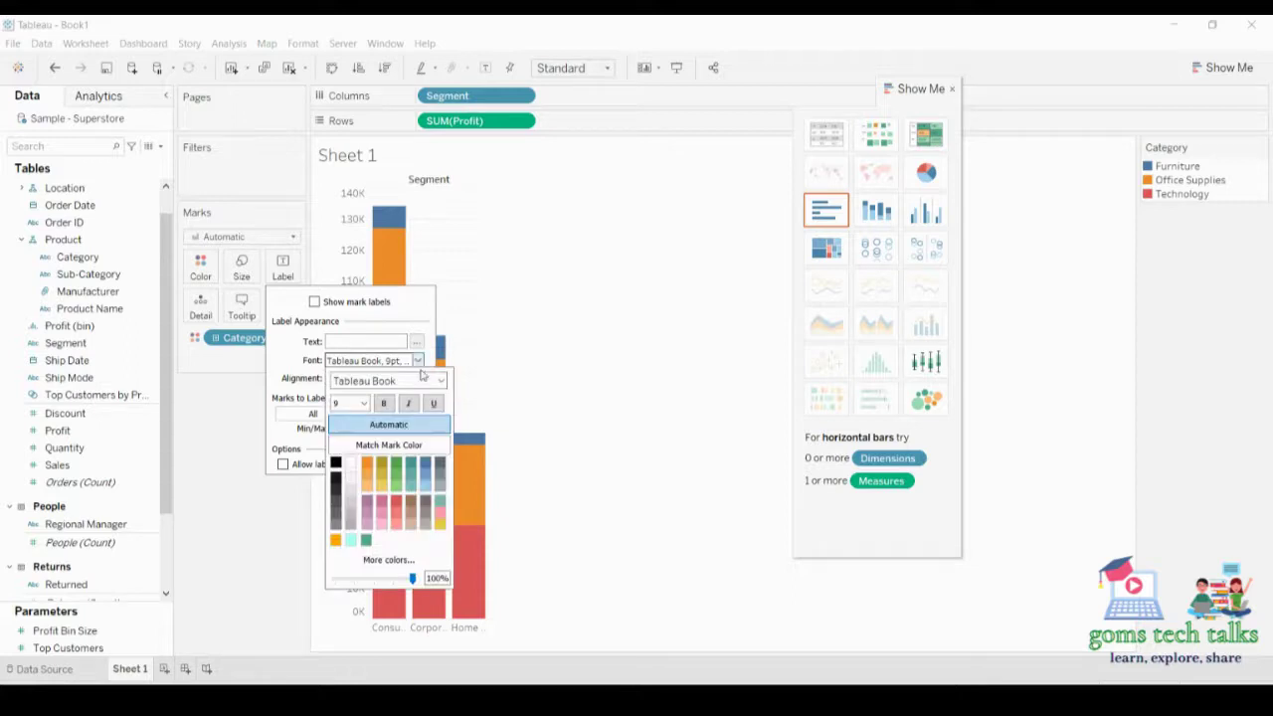
{"action": "left_click", "coordinate": [441, 382]}
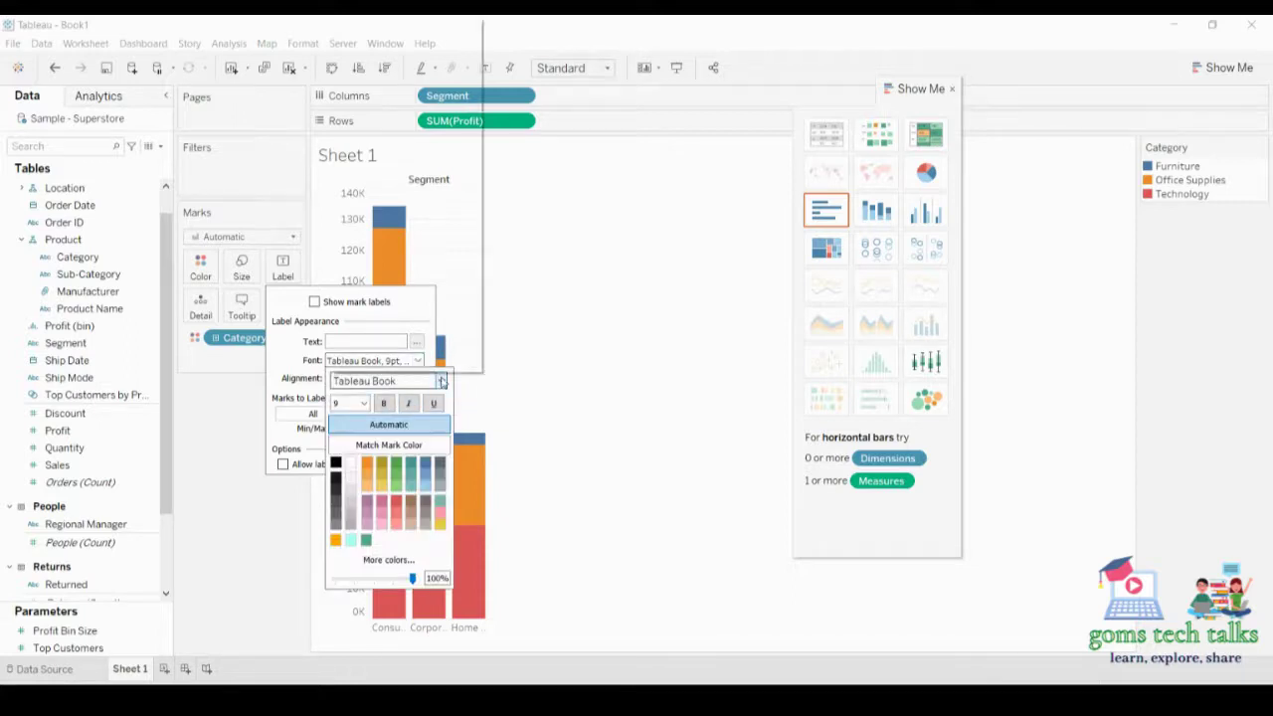
{"action": "left_click", "coordinate": [442, 382]}
{"action": "scroll", "coordinate": [398, 338], "scroll_direction": "down", "scroll_amount": 2}
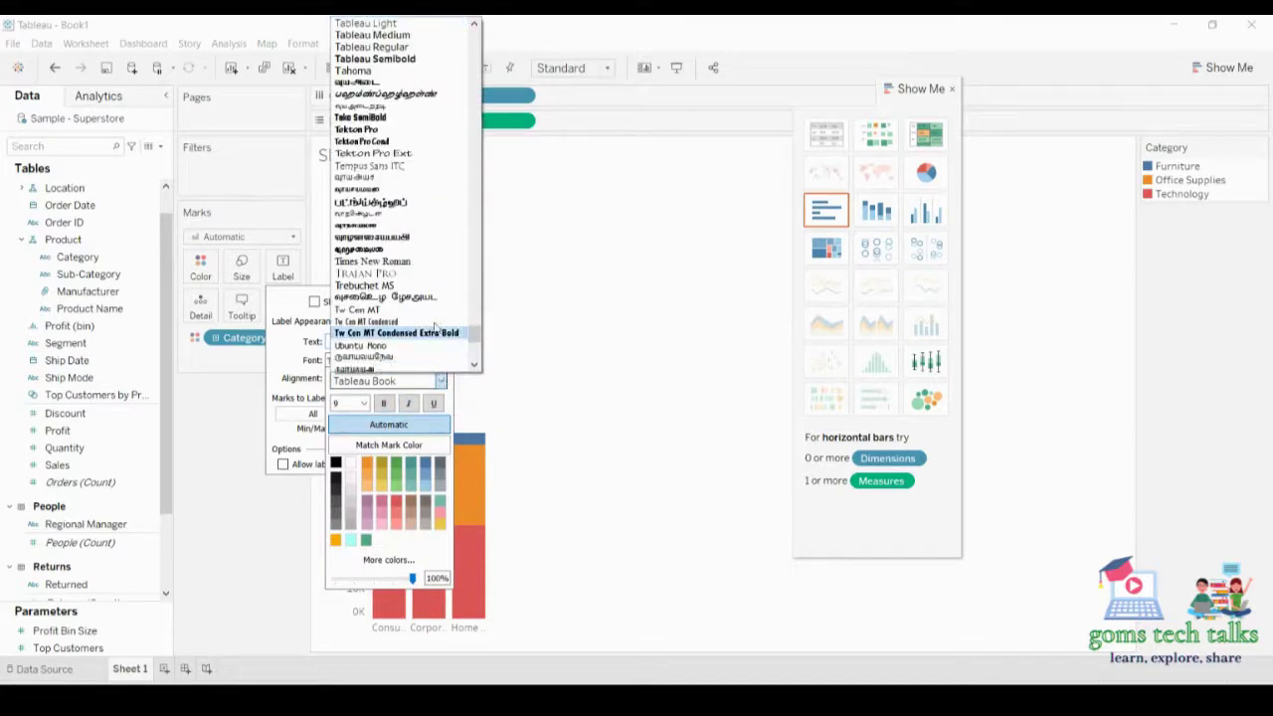
{"action": "left_click", "coordinate": [366, 404]}
{"action": "left_click", "coordinate": [365, 405]}
{"action": "left_click", "coordinate": [384, 404]}
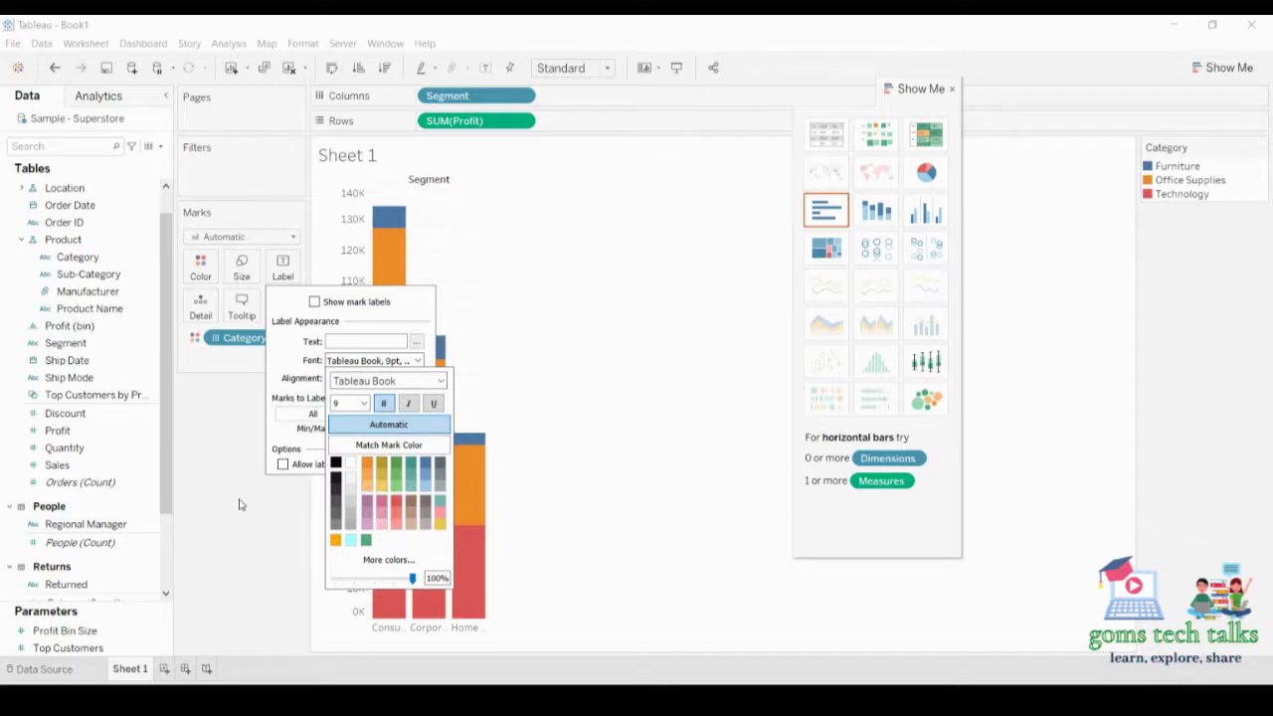
{"action": "left_click", "coordinate": [388, 352]}
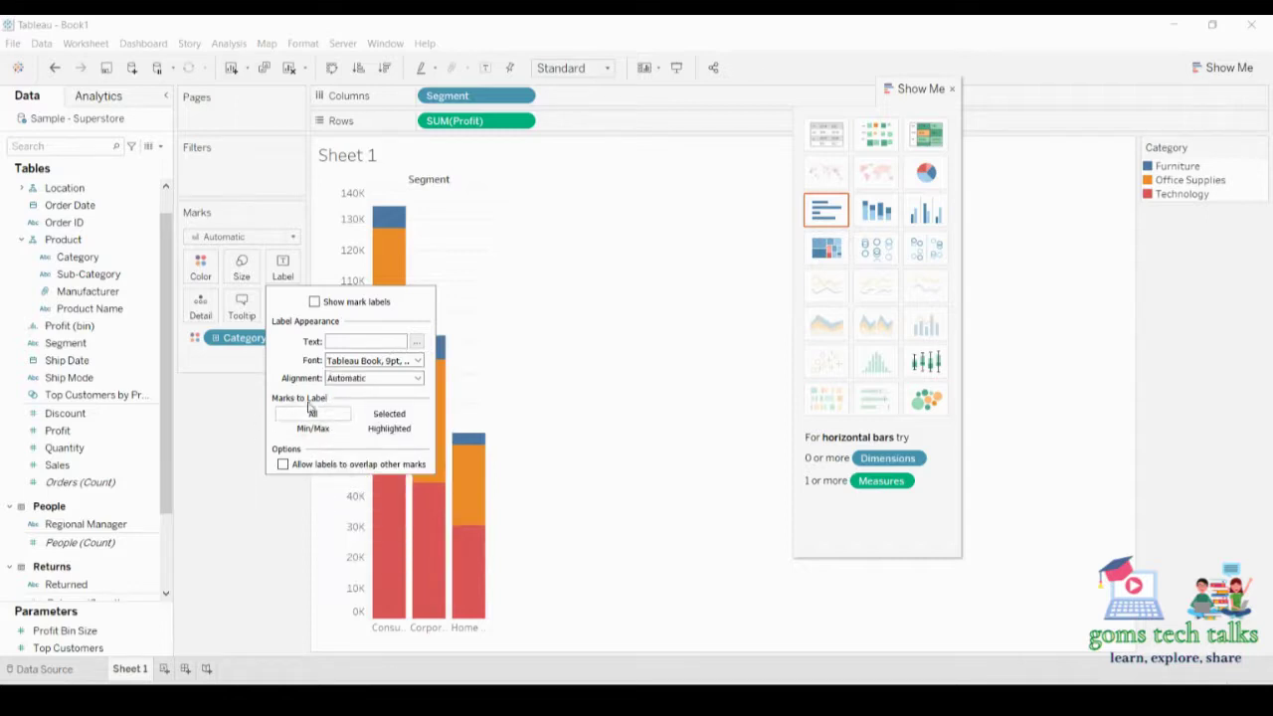
- Try the Selected and Min/Max label options, choose Highlighted as the marks to label, and turn on mark labels
{"action": "left_click", "coordinate": [389, 416]}
{"action": "left_click", "coordinate": [314, 429]}
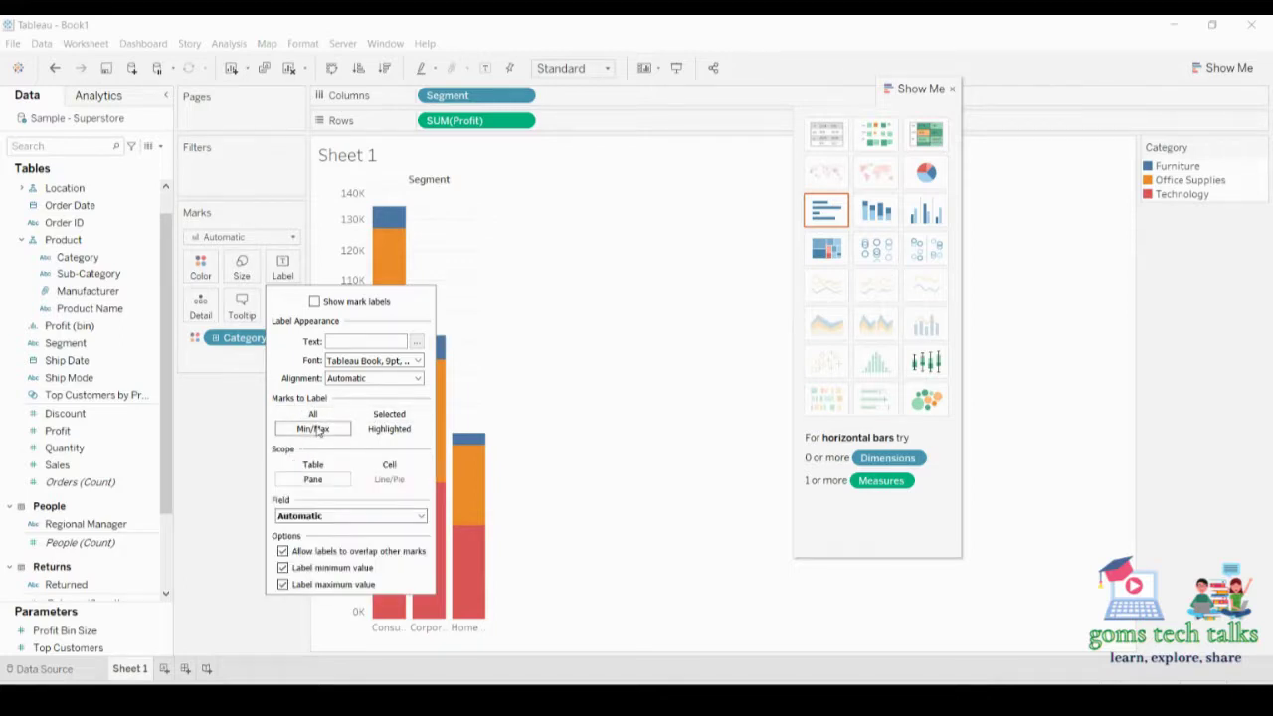
{"action": "left_click", "coordinate": [389, 429]}
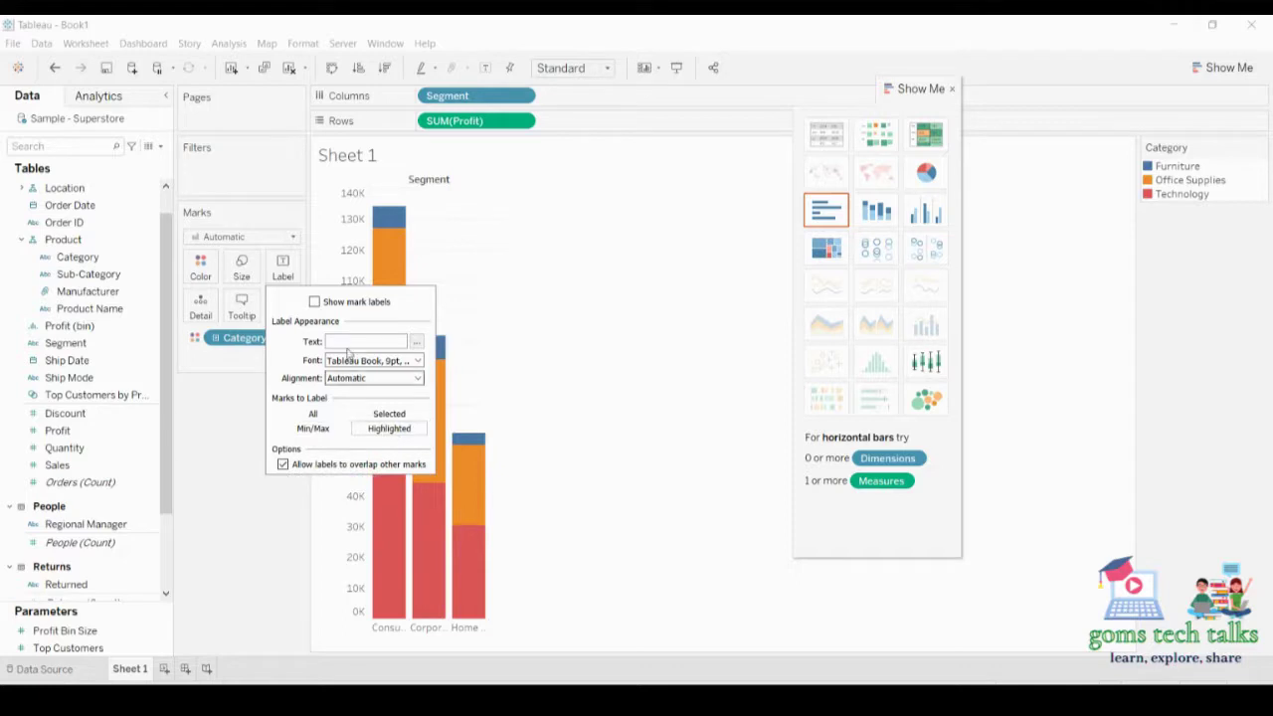
{"action": "left_click", "coordinate": [316, 301]}
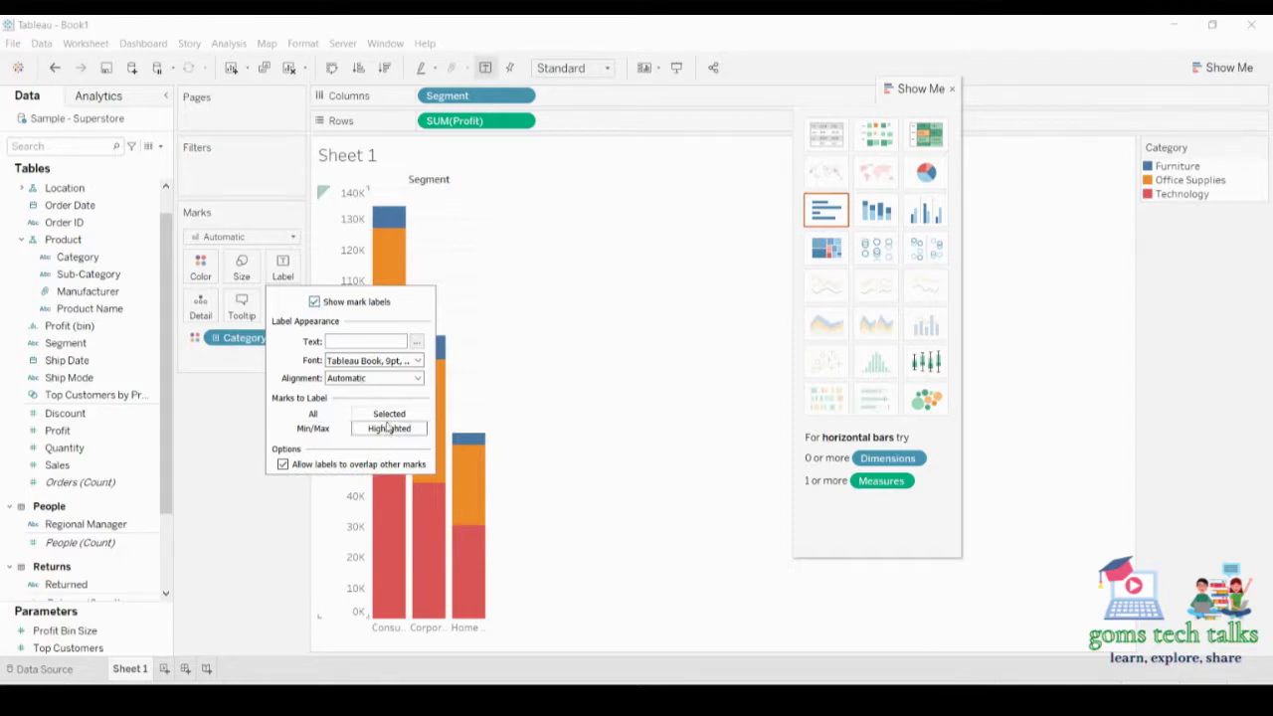
- Select category segments one at a time in the Consumer, Corporate and Home Office bars to check their highlighted labels, and clear the selection
{"action": "left_click", "coordinate": [386, 245]}
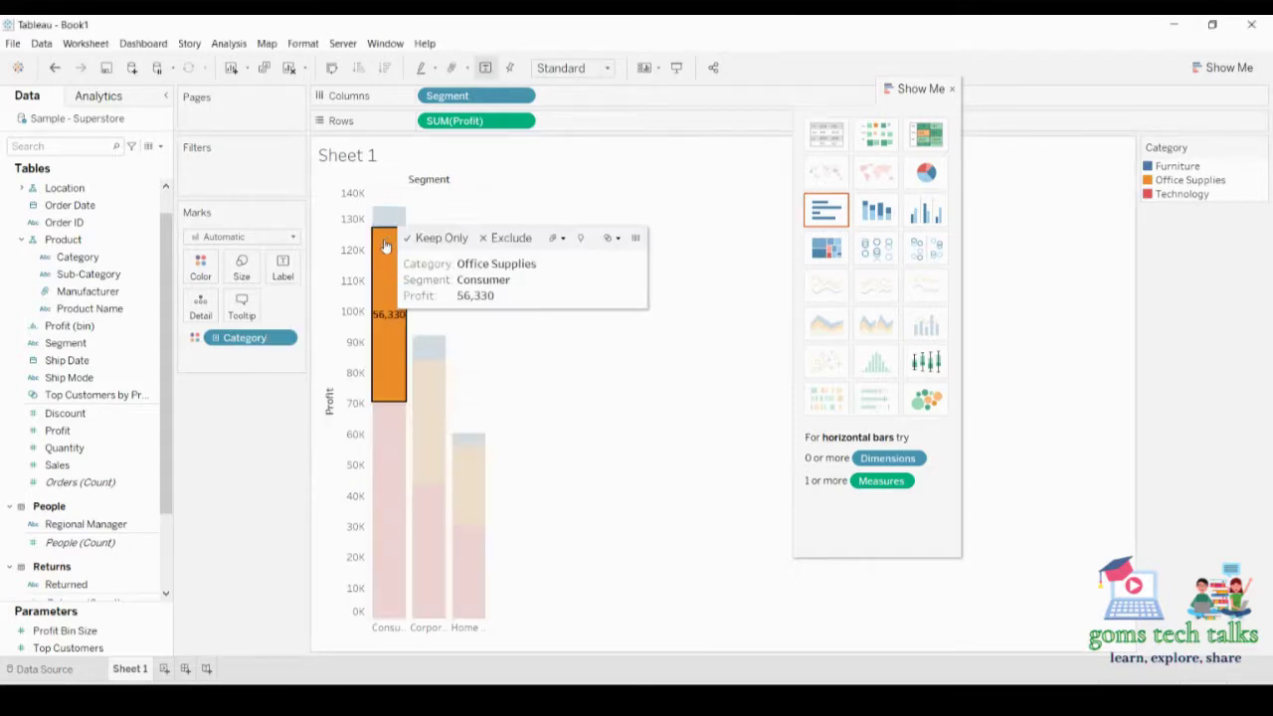
{"action": "left_click", "coordinate": [393, 437]}
{"action": "left_click", "coordinate": [388, 220]}
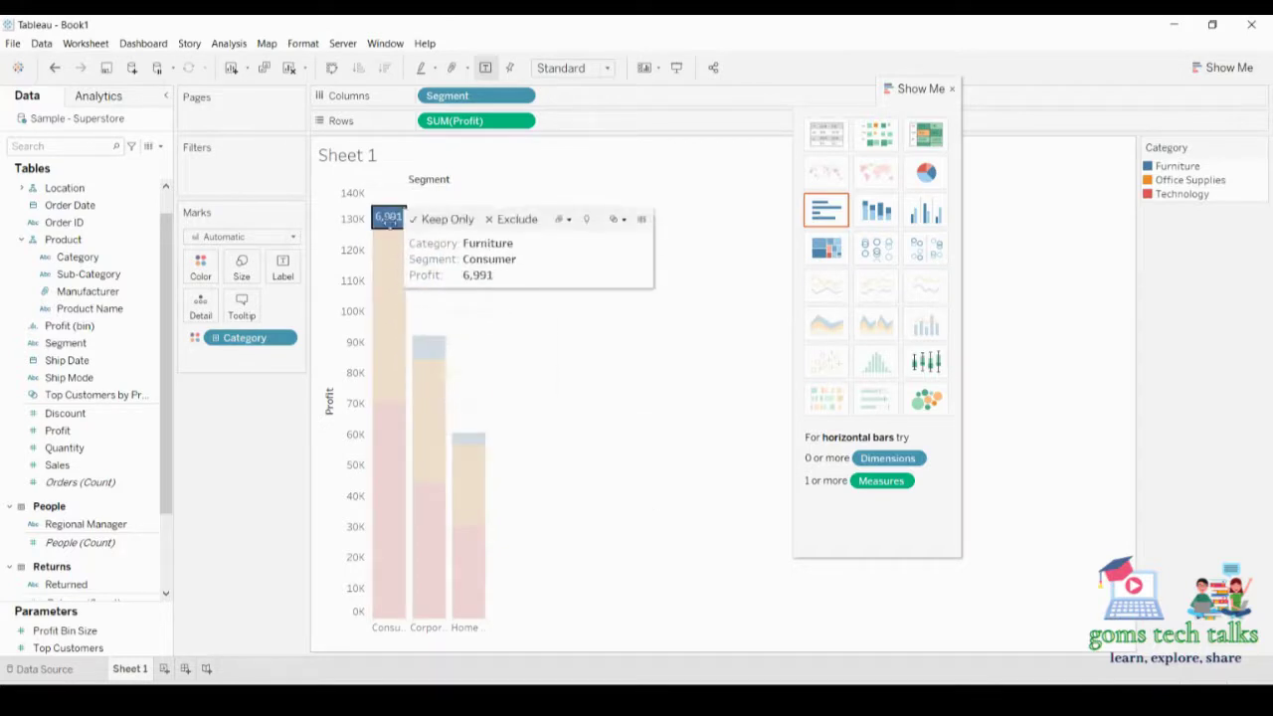
{"action": "left_click", "coordinate": [392, 287]}
{"action": "left_click", "coordinate": [421, 427]}
{"action": "left_click", "coordinate": [429, 350]}
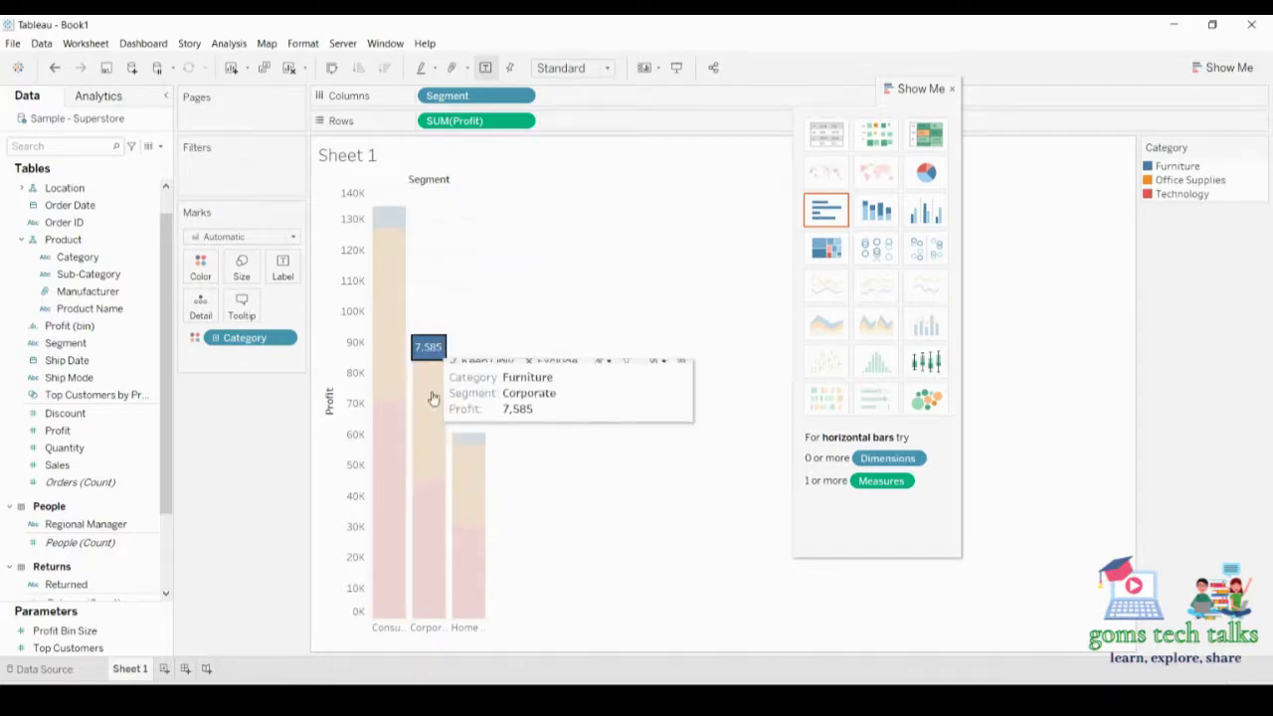
{"action": "left_click", "coordinate": [428, 527]}
{"action": "left_click", "coordinate": [464, 468]}
{"action": "left_click", "coordinate": [468, 557]}
{"action": "left_click", "coordinate": [468, 439]}
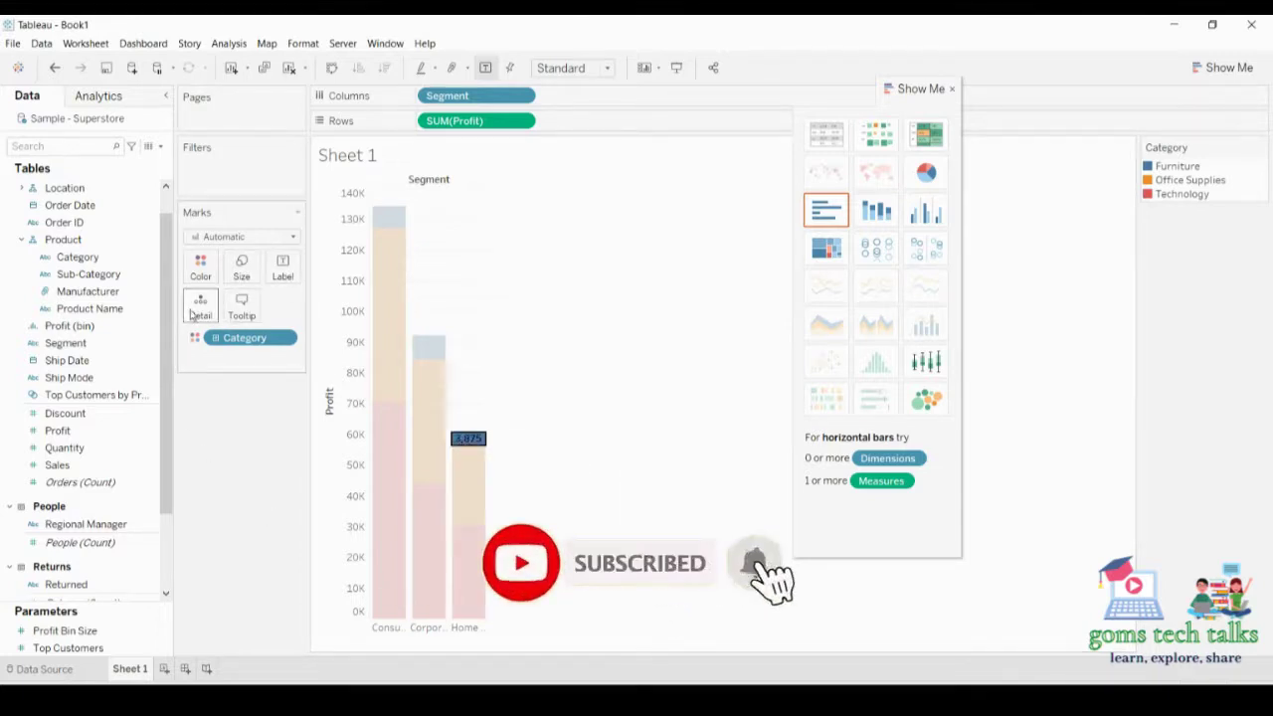
{"action": "left_click", "coordinate": [554, 393]}
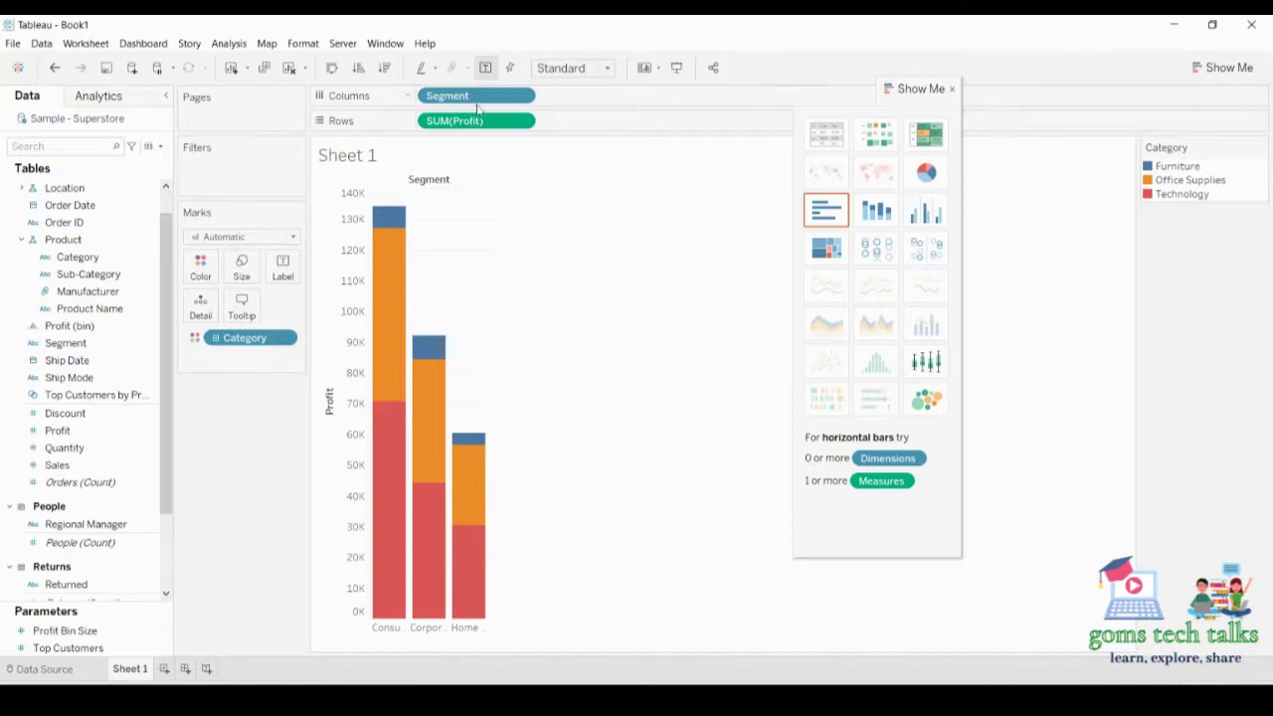
- Add Sales and Discount as detail on the marks so they are included in the bar tooltips
{"action": "left_click_drag", "start_coordinate": [60, 467], "coordinate": [197, 305]}
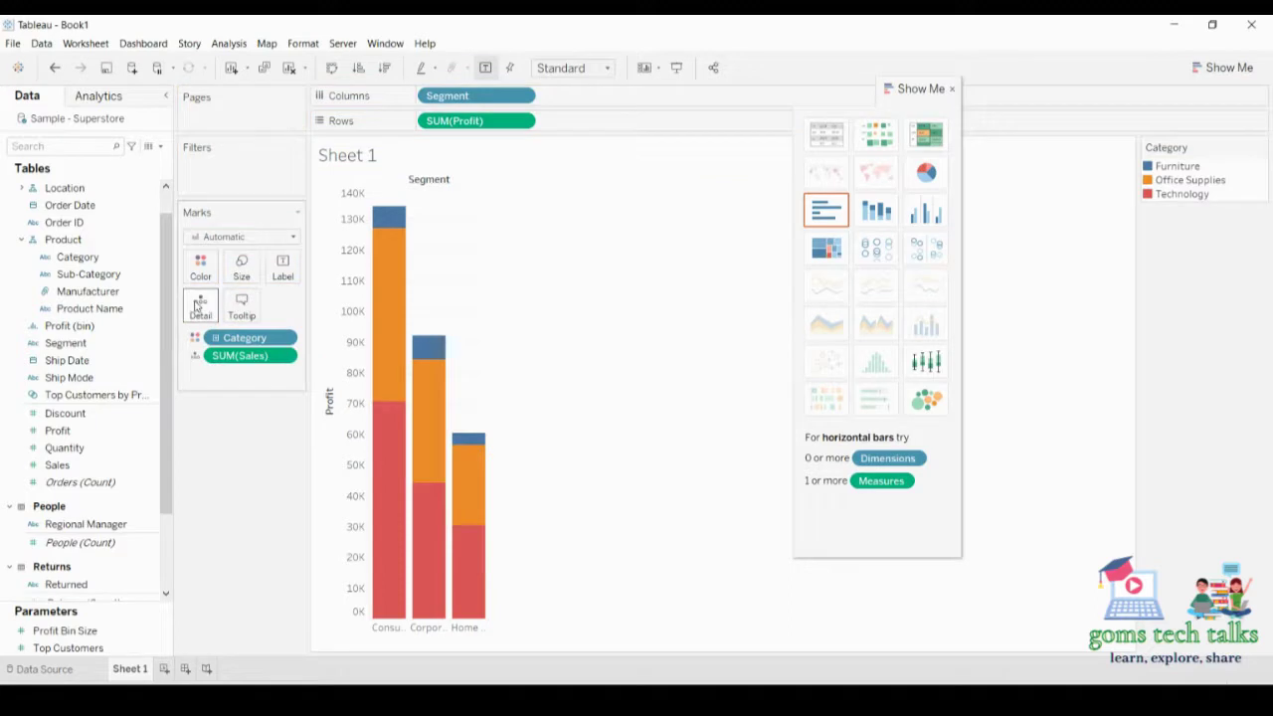
{"action": "mouse_move", "coordinate": [398, 344]}
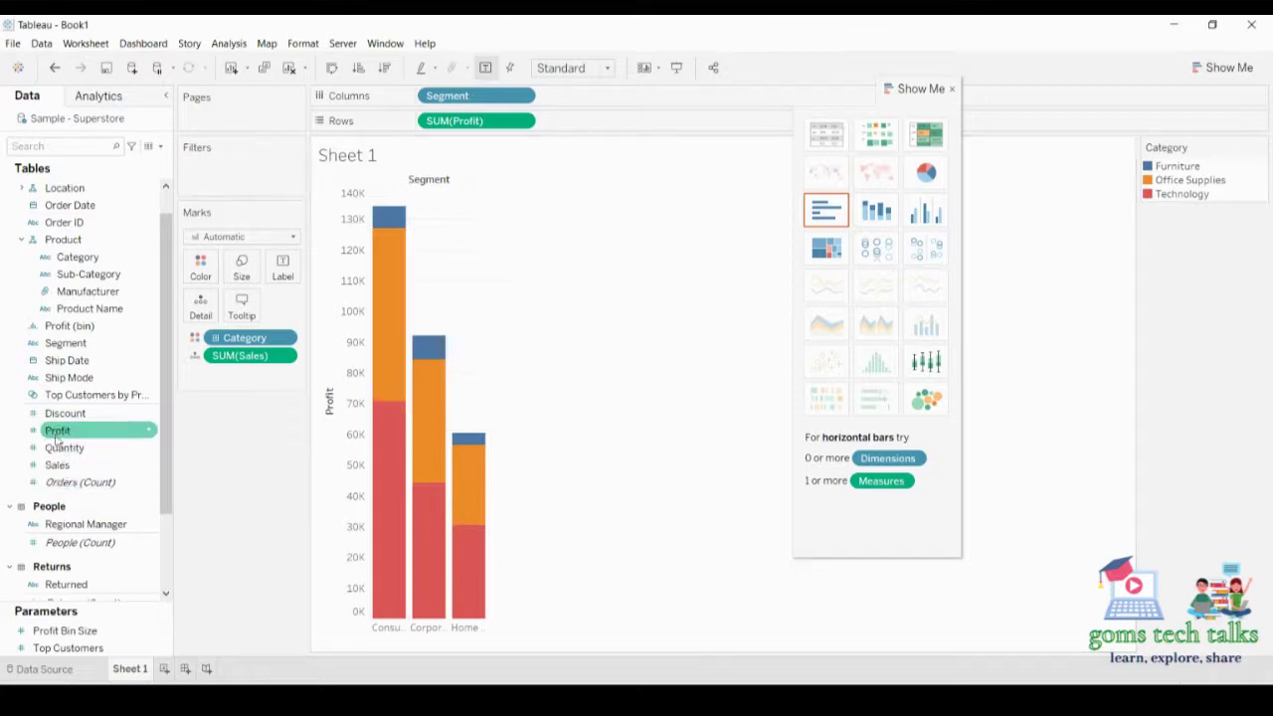
{"action": "left_click_drag", "start_coordinate": [59, 412], "coordinate": [202, 311]}
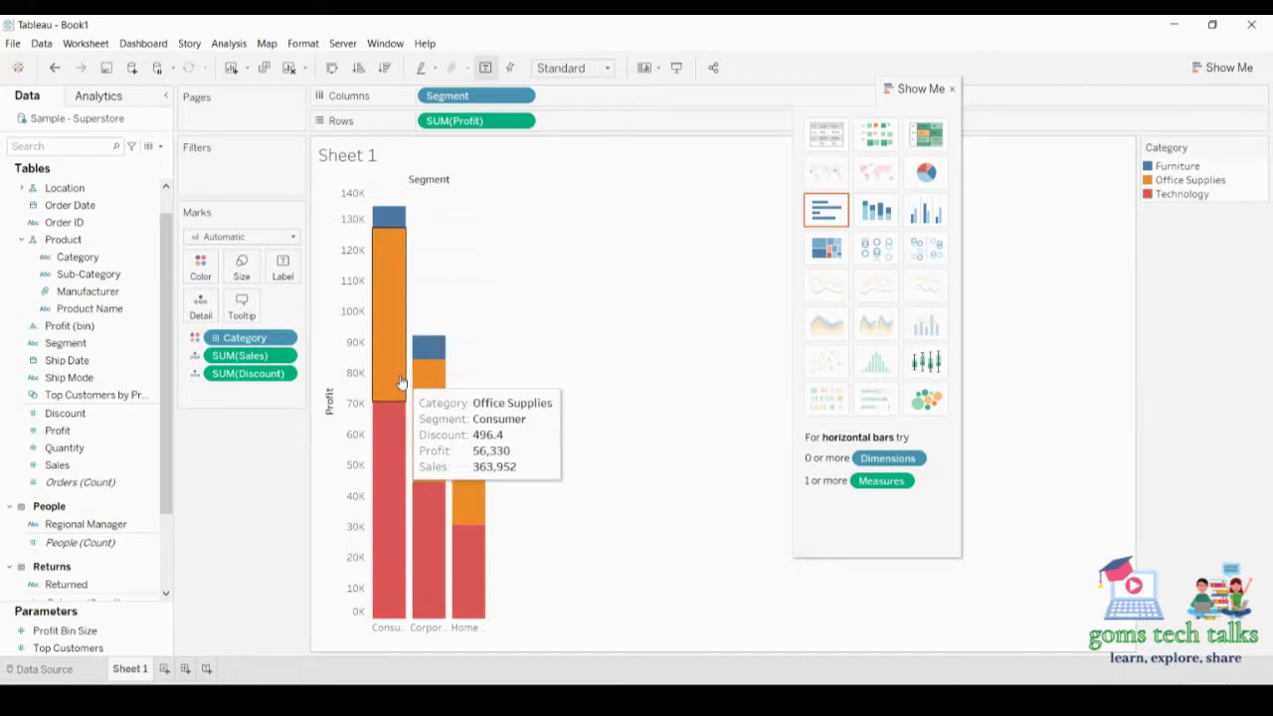
- Open the tooltip for editing and make the Category and Segment captions bold
{"action": "left_click", "coordinate": [244, 302]}
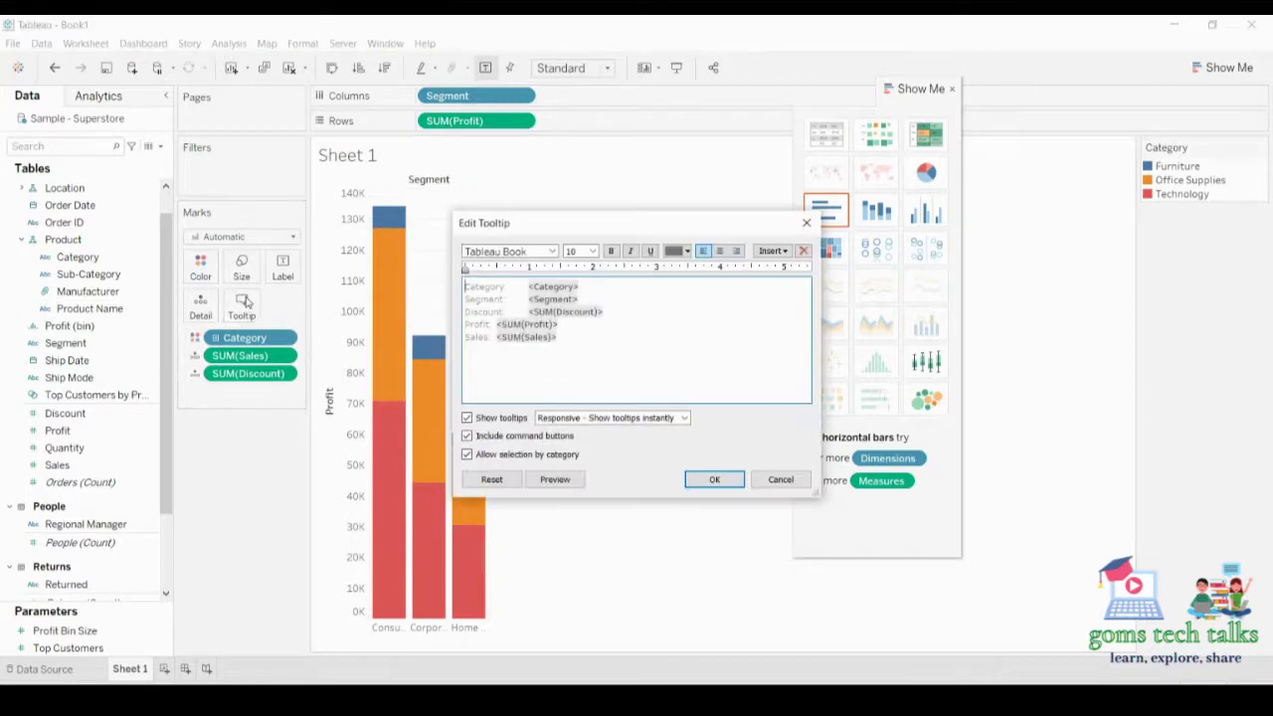
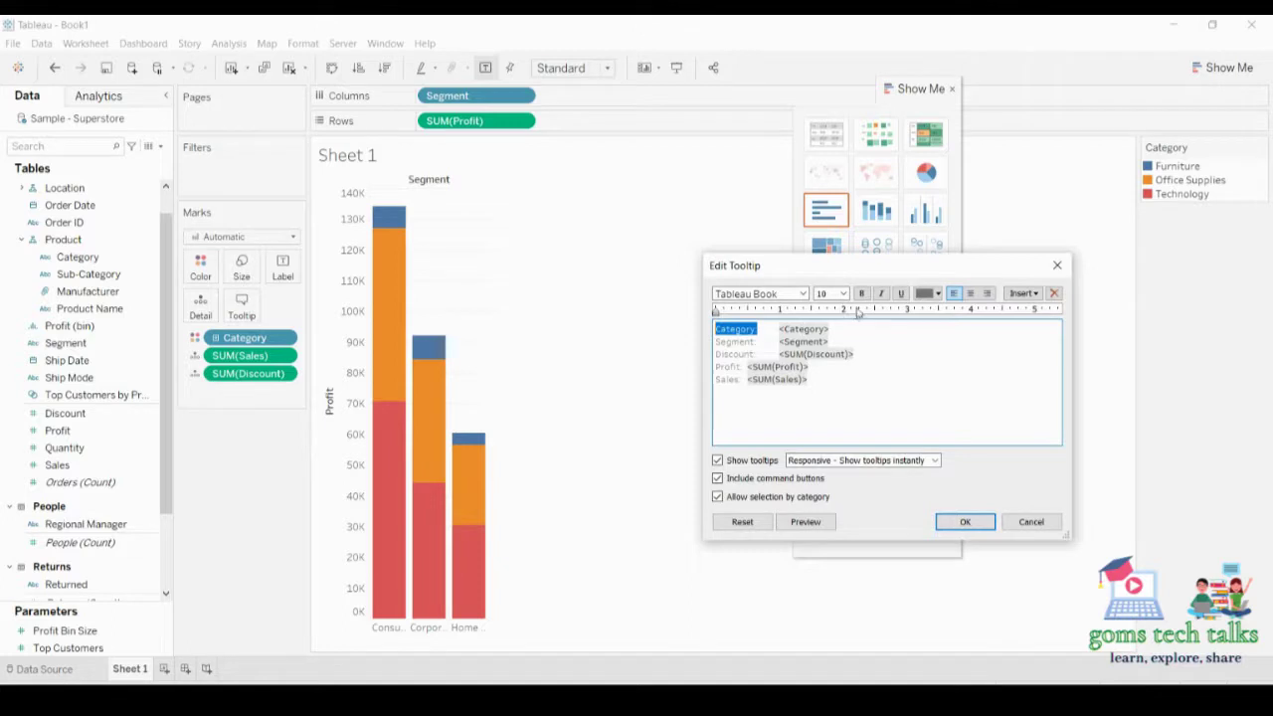
{"action": "left_click", "coordinate": [758, 341]}
{"action": "left_click_drag", "start_coordinate": [758, 342], "coordinate": [715, 353]}
{"action": "left_click", "coordinate": [751, 353]}
{"action": "left_click", "coordinate": [832, 387]}
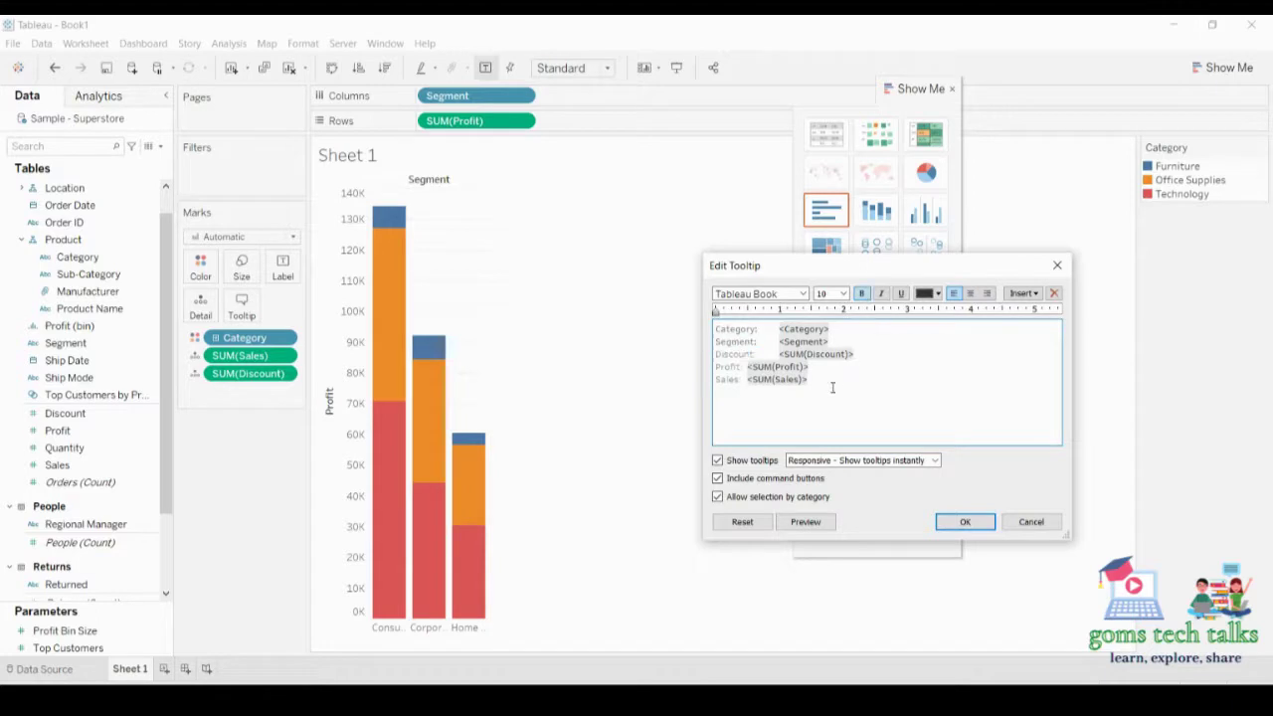
- Underline the Category and Segment captions in the tooltip text
{"action": "left_click_drag", "start_coordinate": [762, 329], "coordinate": [715, 329]}
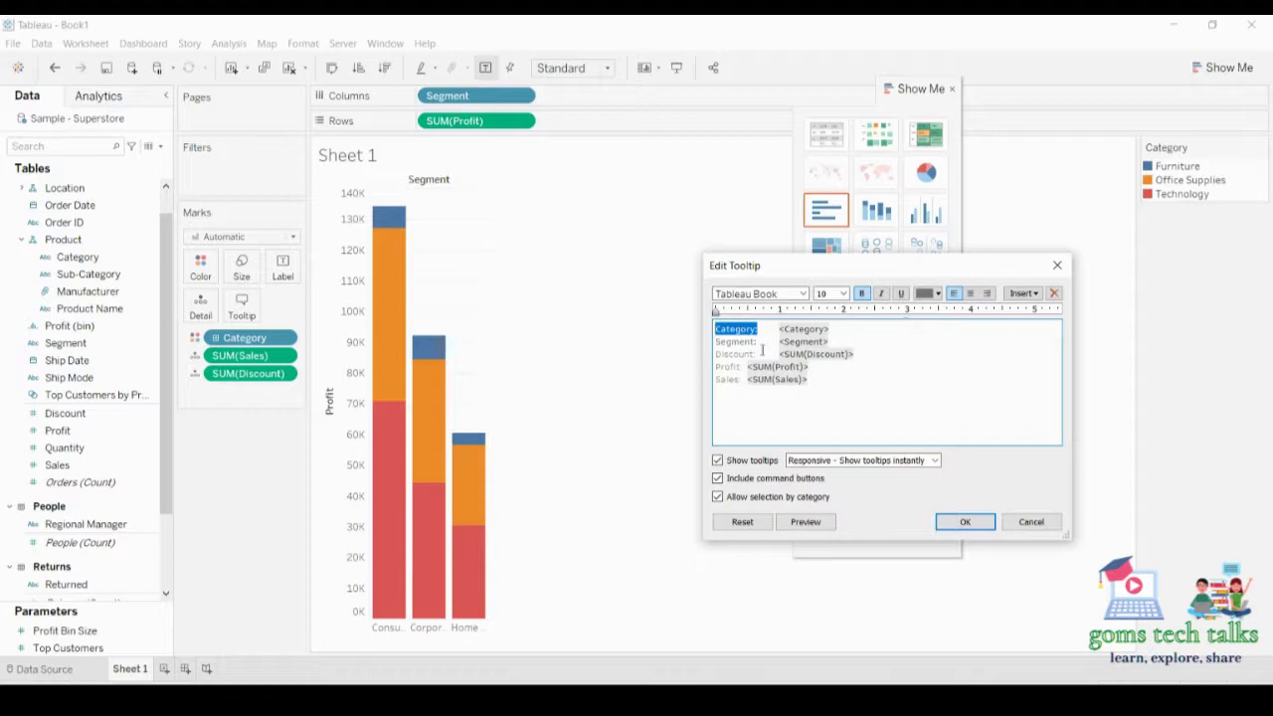
{"action": "left_click", "coordinate": [901, 294]}
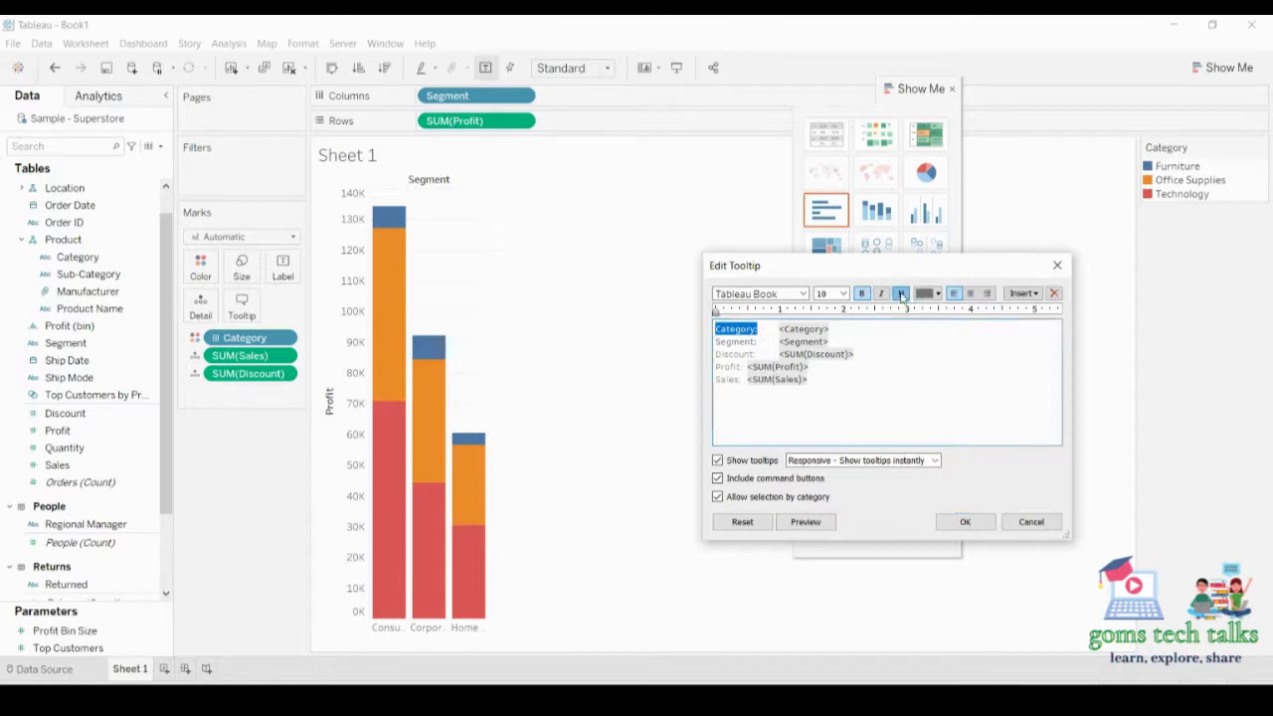
{"action": "left_click", "coordinate": [749, 366]}
{"action": "left_click_drag", "start_coordinate": [769, 342], "coordinate": [715, 341]}
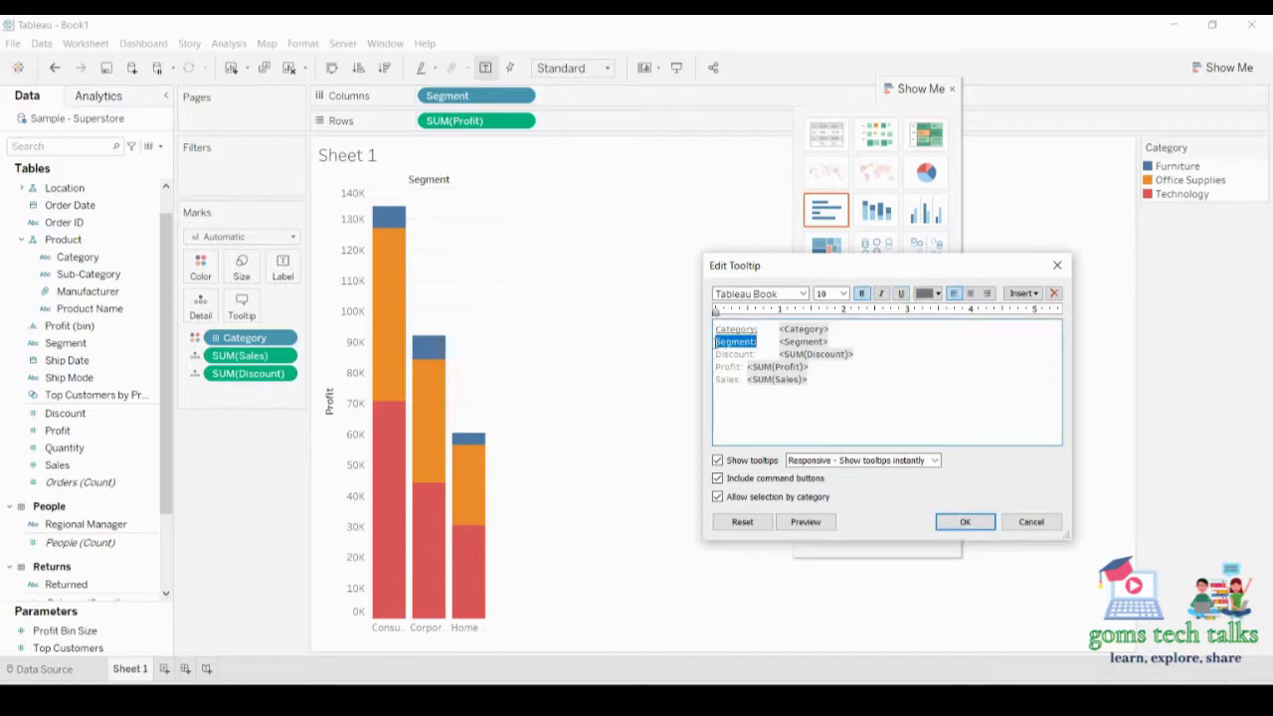
{"action": "left_click", "coordinate": [902, 294]}
{"action": "left_click", "coordinate": [906, 362]}
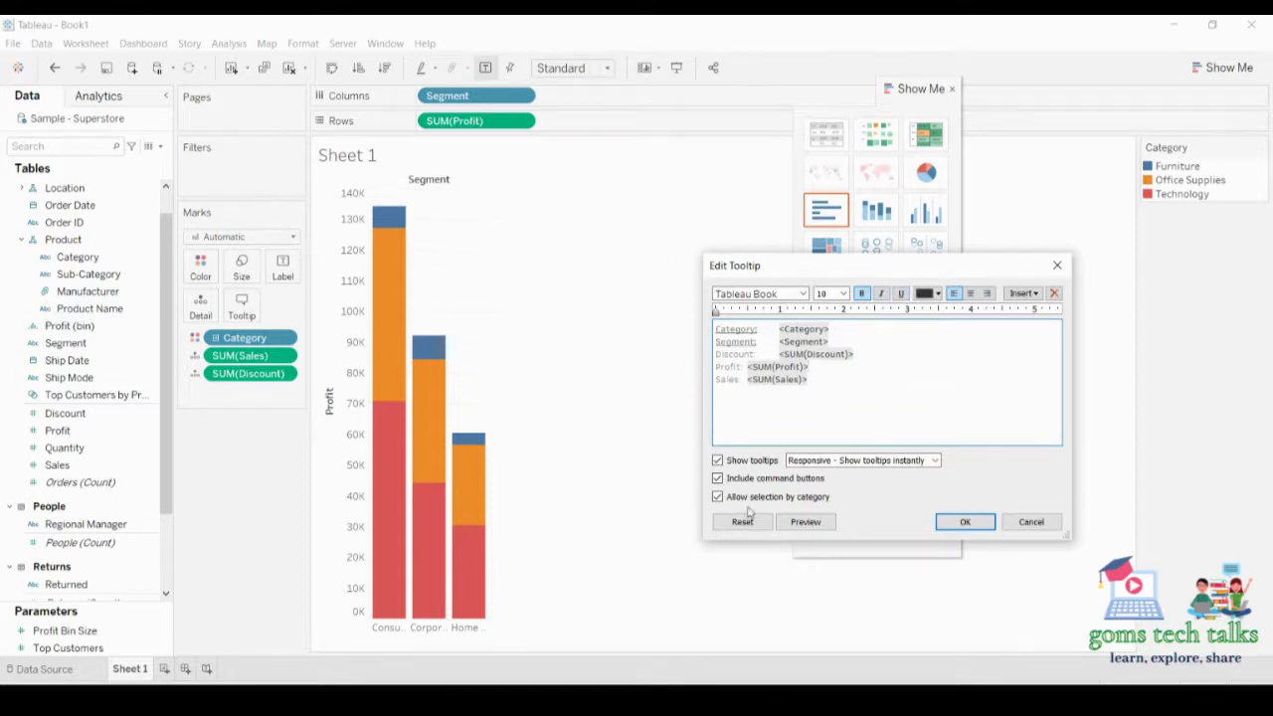
- Review the tooltip display modes, keeping Responsive - Show tooltips instantly, and look through the fields that can be inserted
{"action": "left_click", "coordinate": [864, 463]}
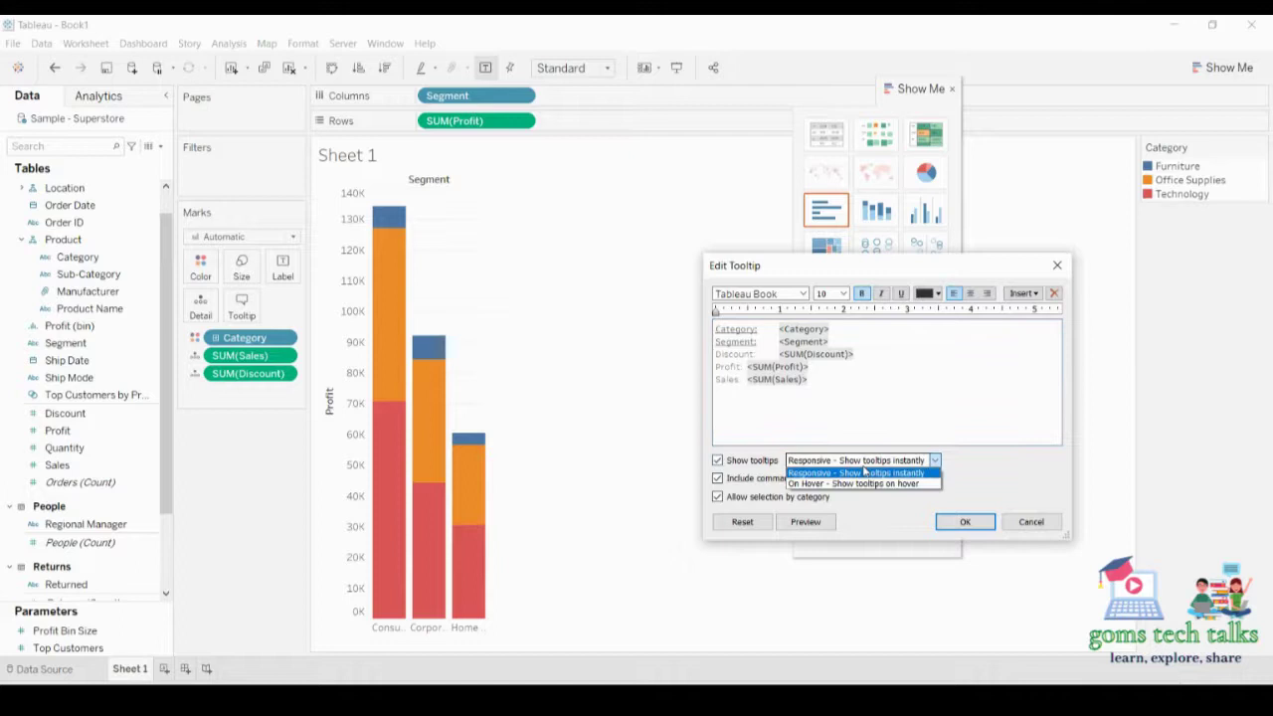
{"action": "left_click", "coordinate": [858, 472]}
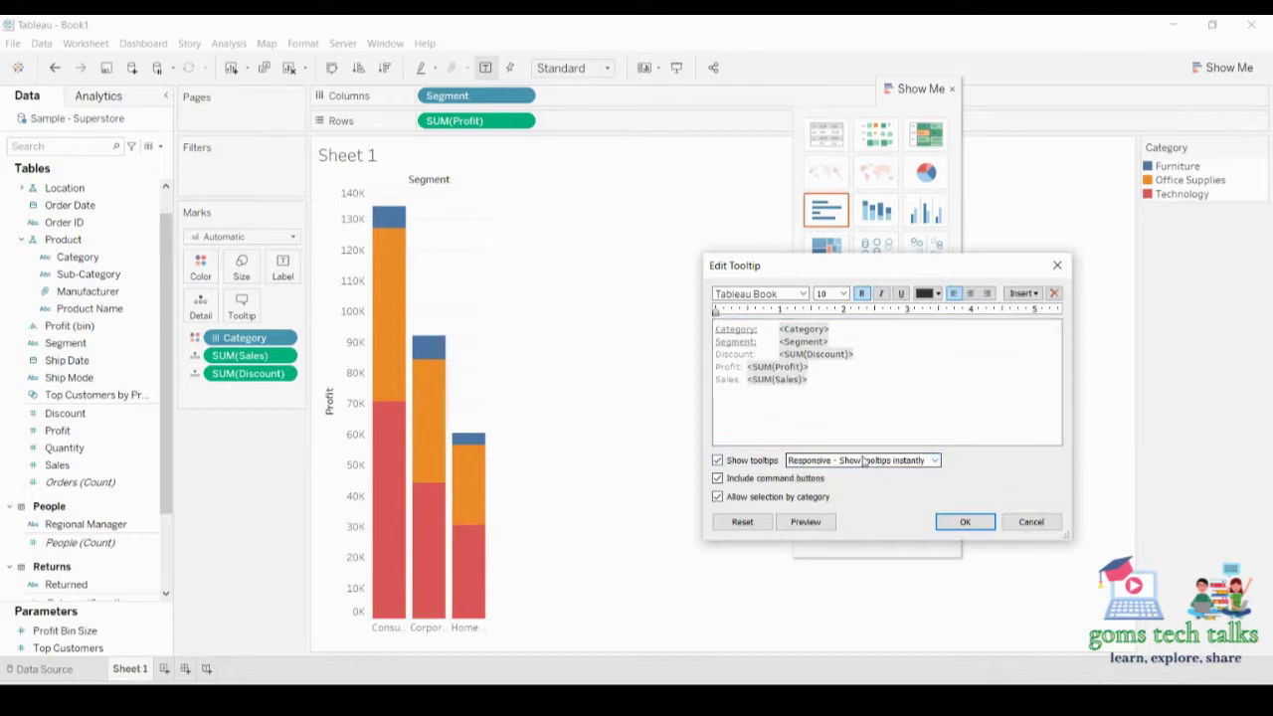
{"action": "left_click", "coordinate": [715, 479]}
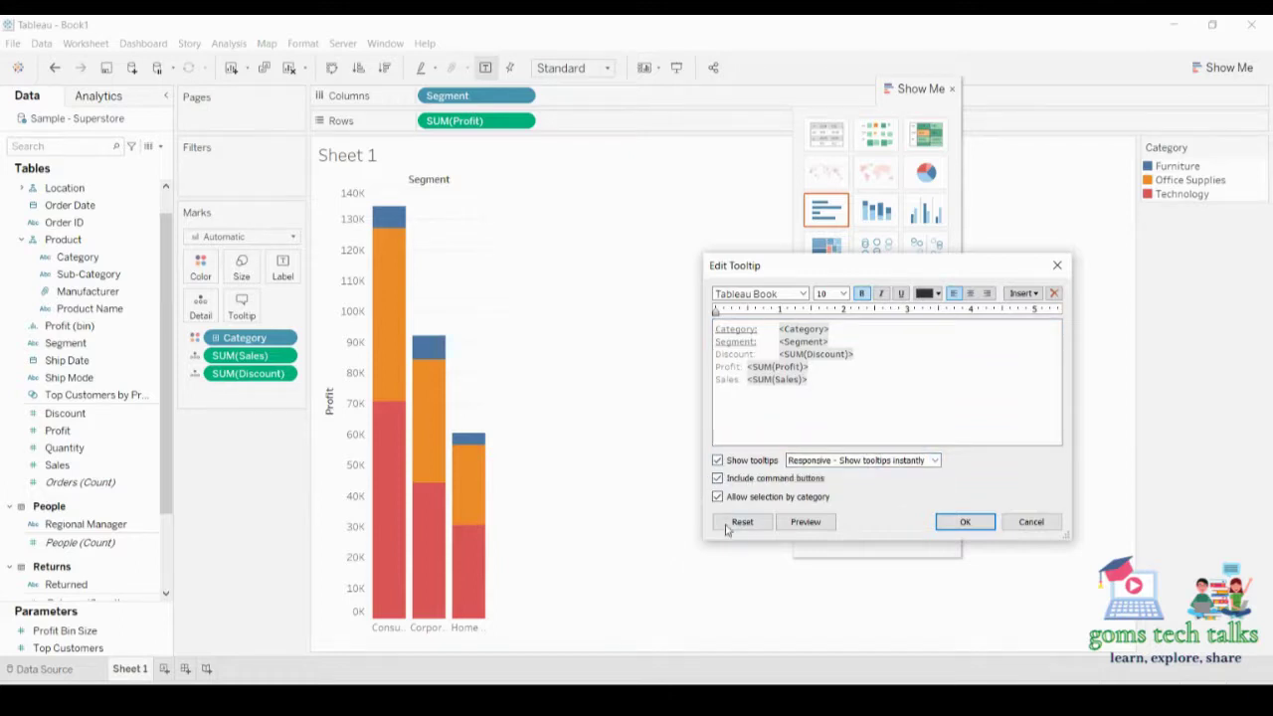
{"action": "left_click", "coordinate": [1024, 294]}
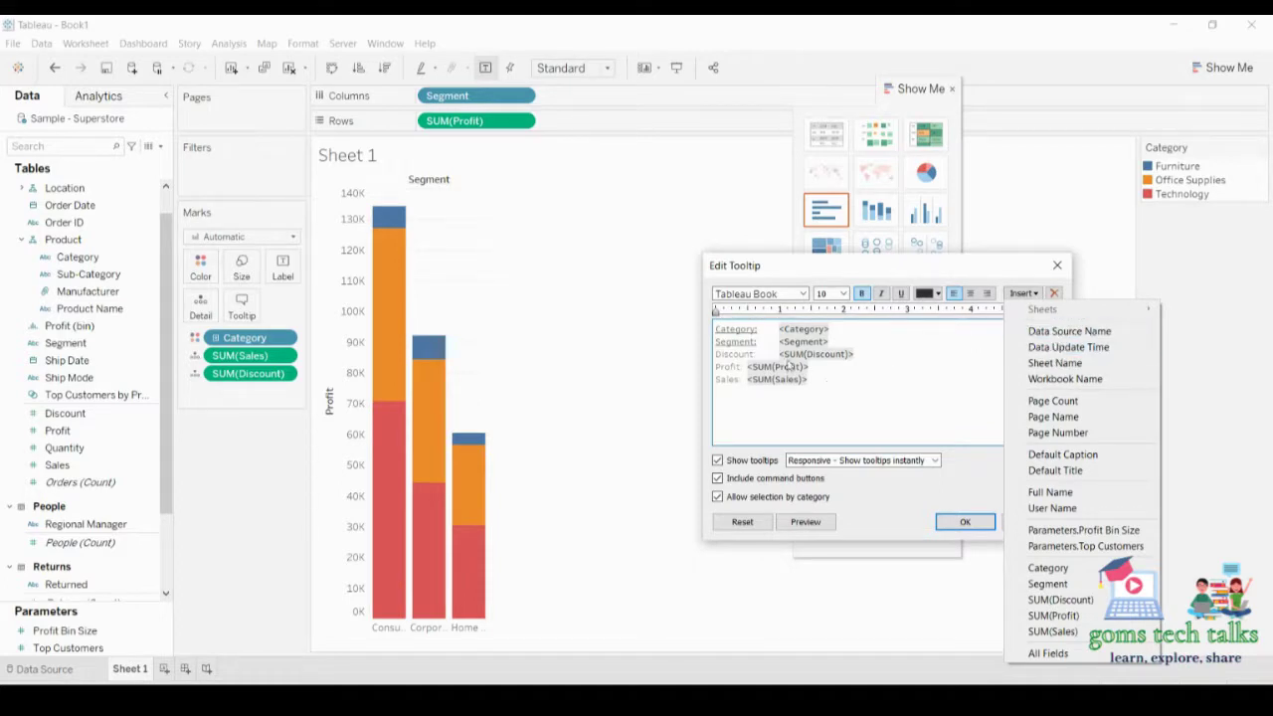
{"action": "left_click", "coordinate": [827, 384]}
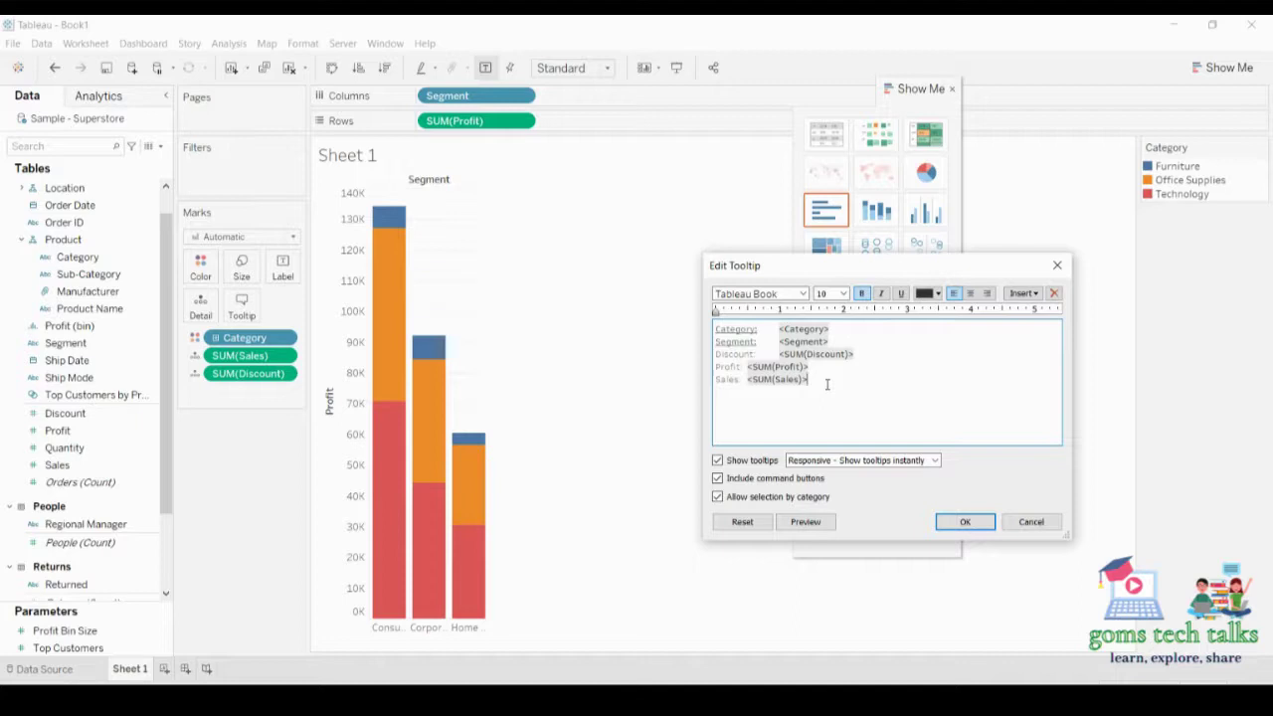
- Insert the data source name above the Category line of the tooltip, separated by a blank line, apply it and check a bar's tooltip
{"action": "left_click_drag", "start_coordinate": [717, 330], "coordinate": [777, 336]}
{"action": "key", "text": "Return"}
{"action": "key", "text": "Return"}
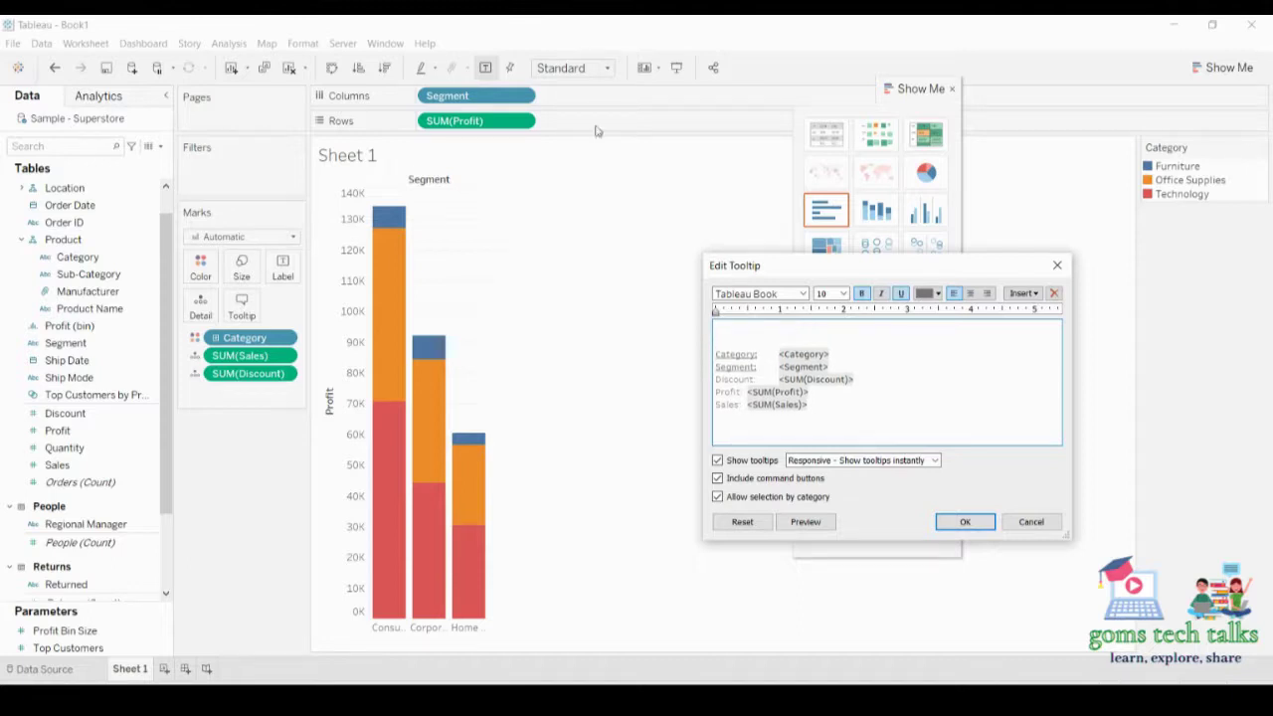
{"action": "left_click", "coordinate": [1032, 294]}
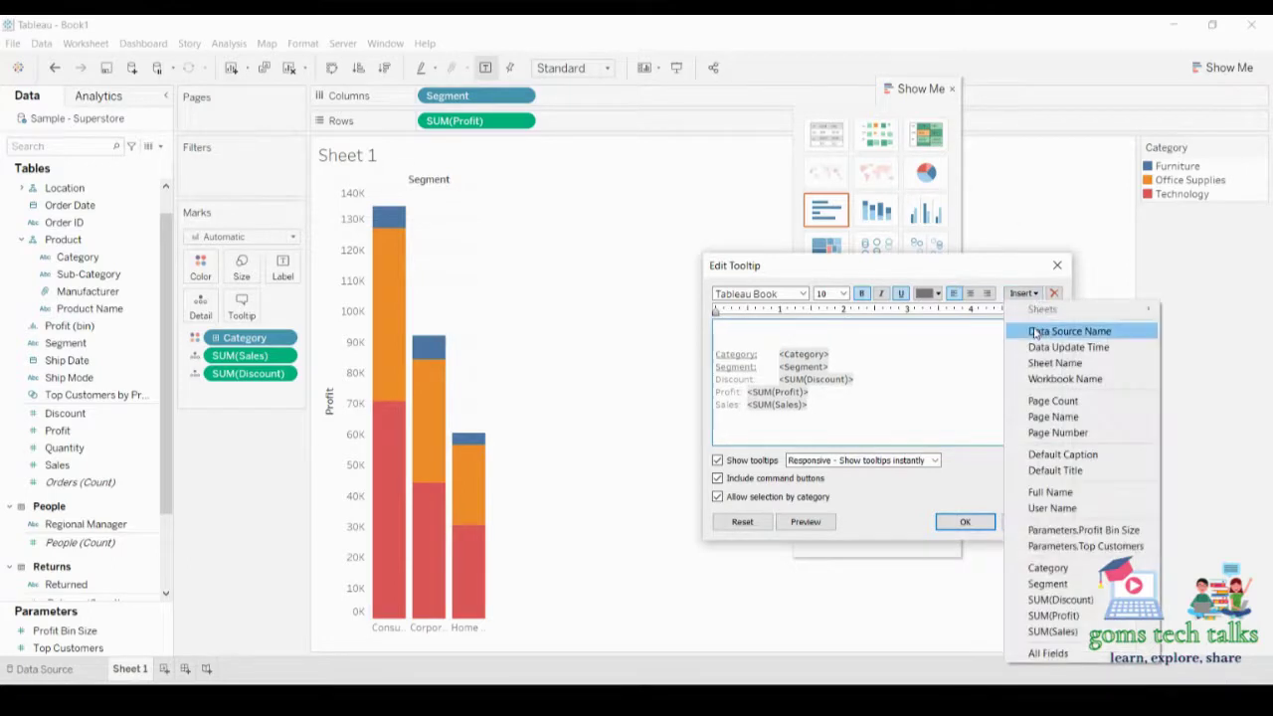
{"action": "left_click", "coordinate": [1035, 331]}
{"action": "left_click", "coordinate": [965, 522]}
{"action": "mouse_move", "coordinate": [391, 358]}
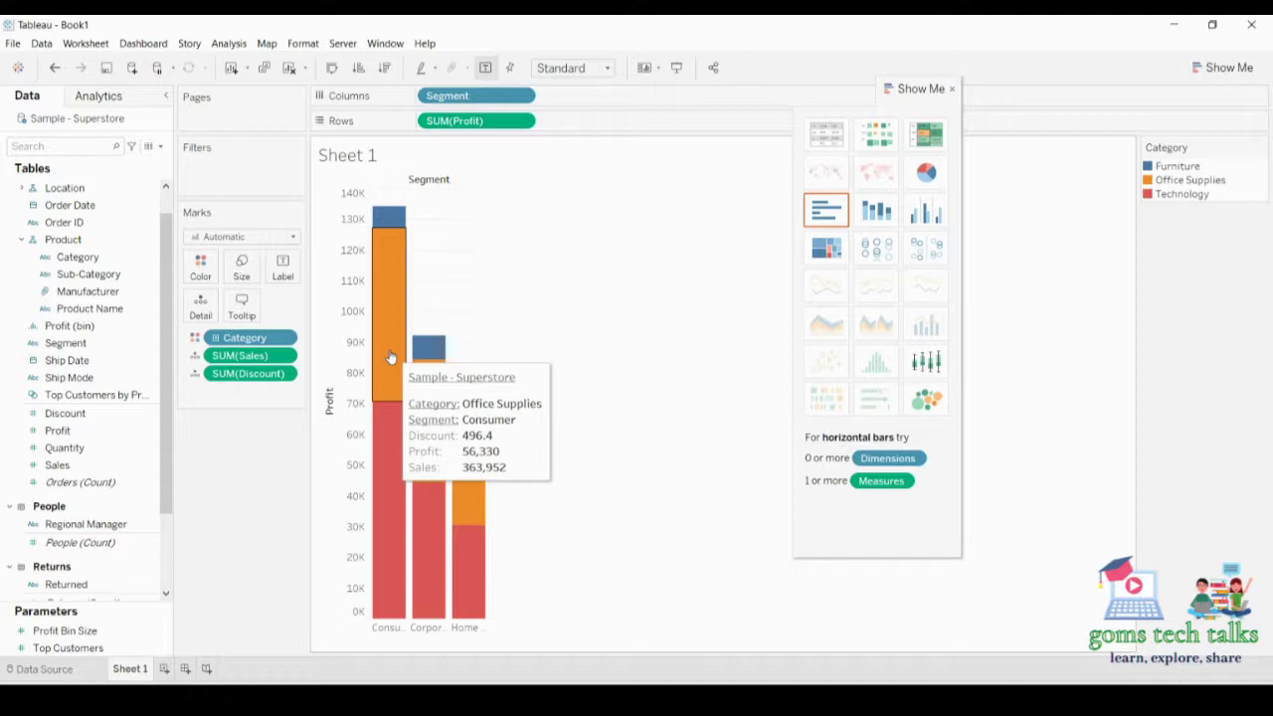
- Move the Show Me pane clear of the chart and remove SUM(Profit) from Rows
{"action": "left_click_drag", "start_coordinate": [915, 102], "coordinate": [1213, 89]}
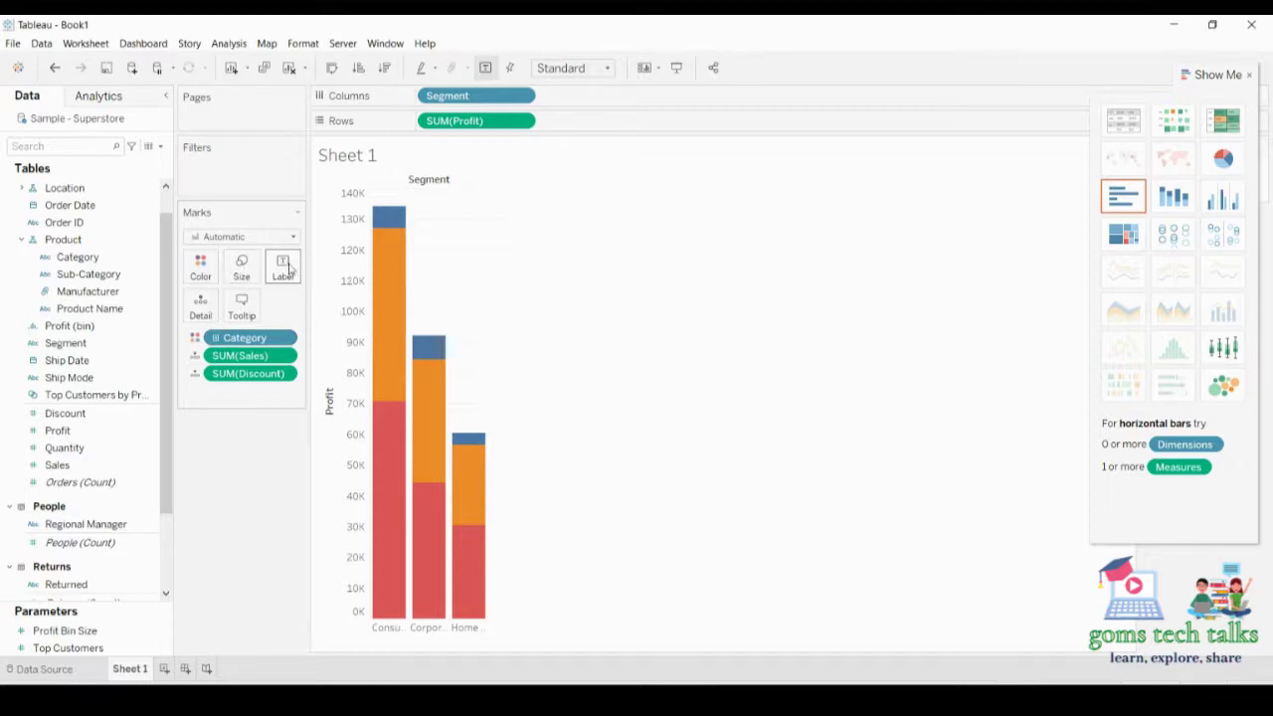
{"action": "mouse_move", "coordinate": [388, 227]}
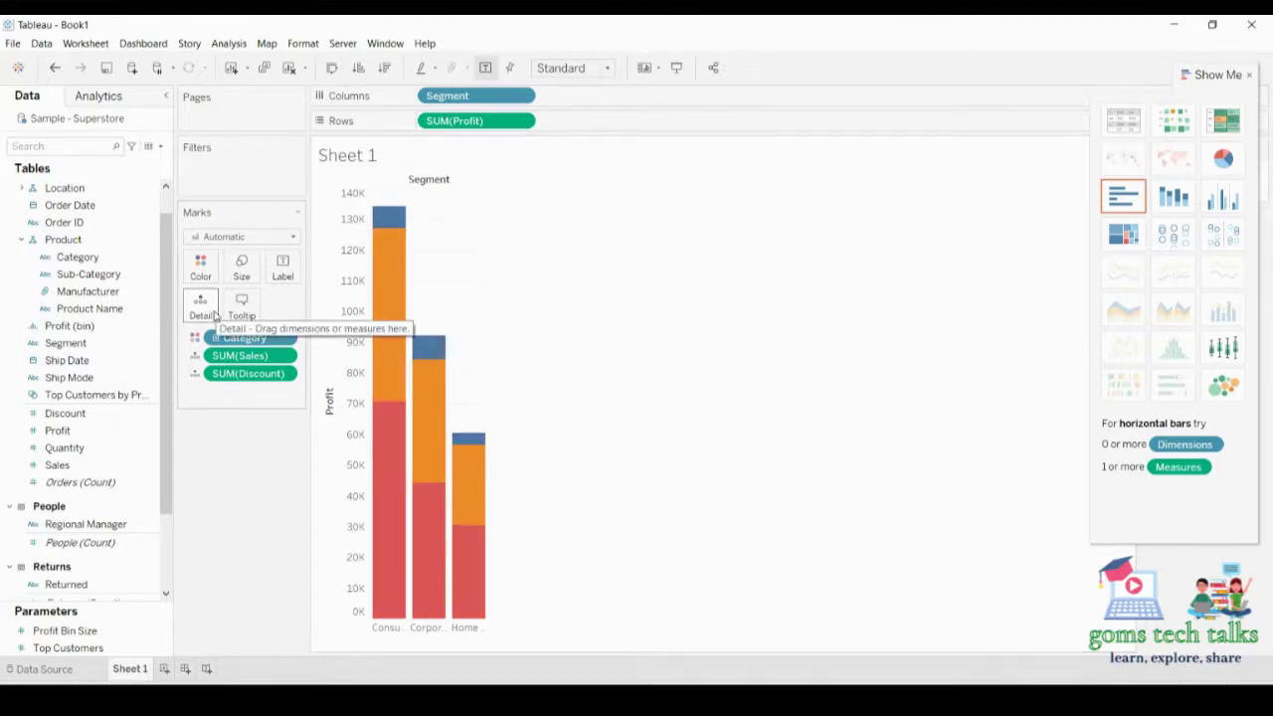
{"action": "mouse_move", "coordinate": [387, 294]}
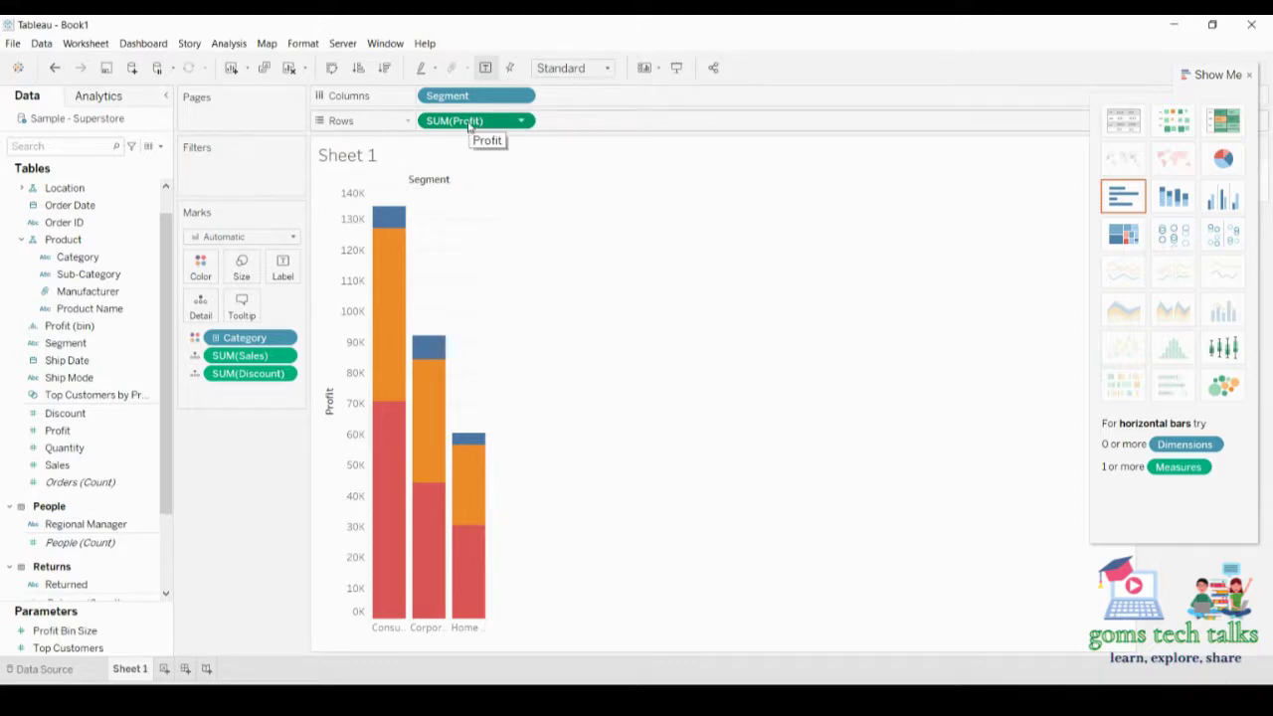
{"action": "left_click_drag", "start_coordinate": [469, 124], "coordinate": [230, 542]}
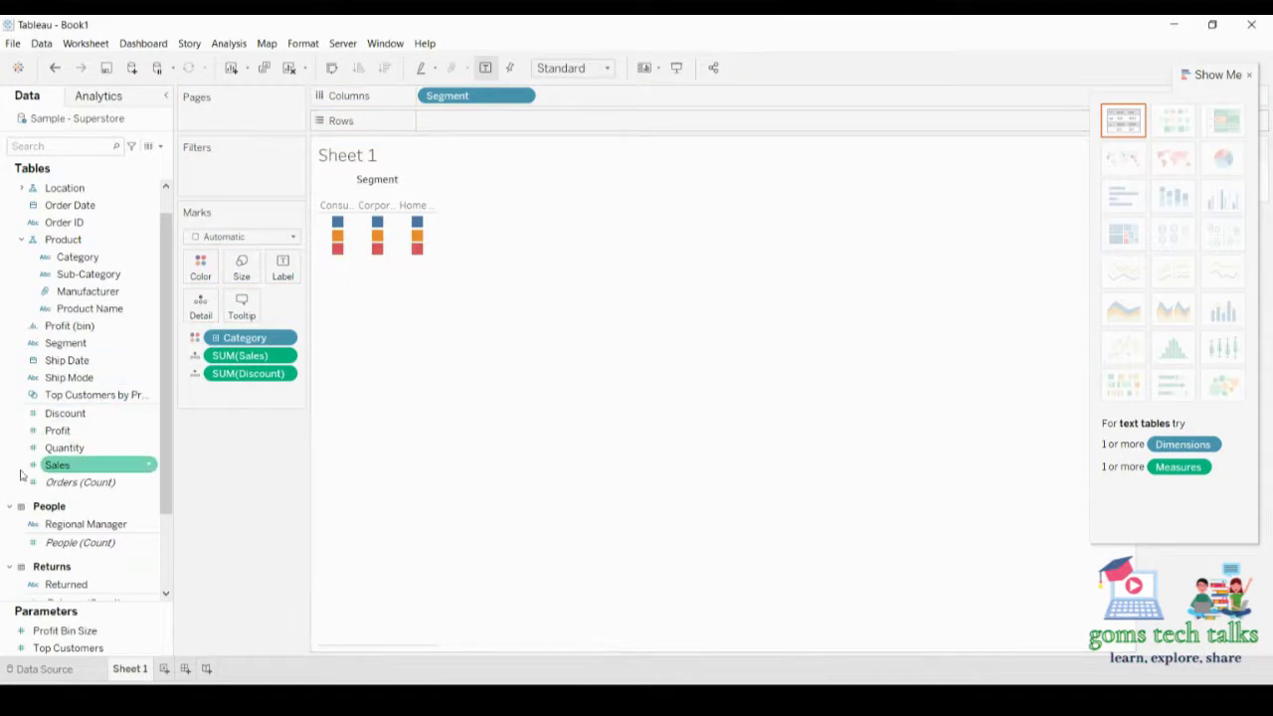
- Add Profit to Rows, change its aggregation to Average, and check the tooltips of the resulting bars
{"action": "left_click_drag", "start_coordinate": [58, 434], "coordinate": [444, 128]}
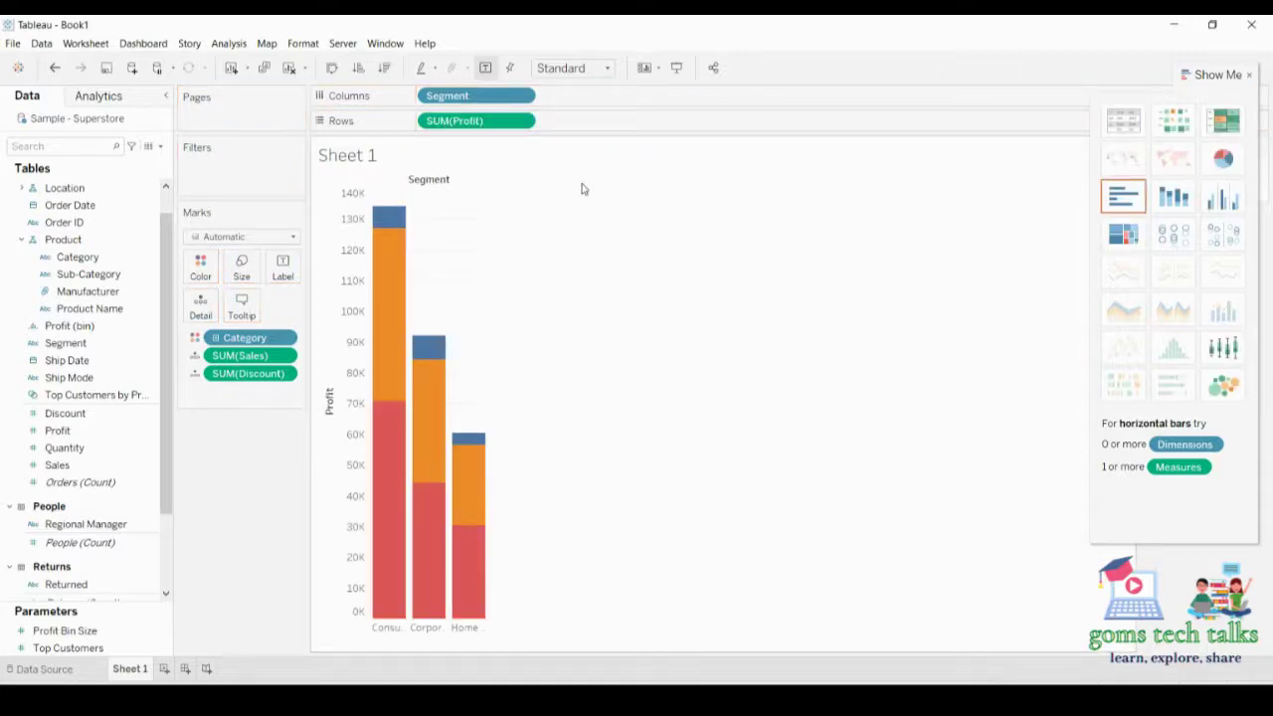
{"action": "left_click", "coordinate": [519, 121]}
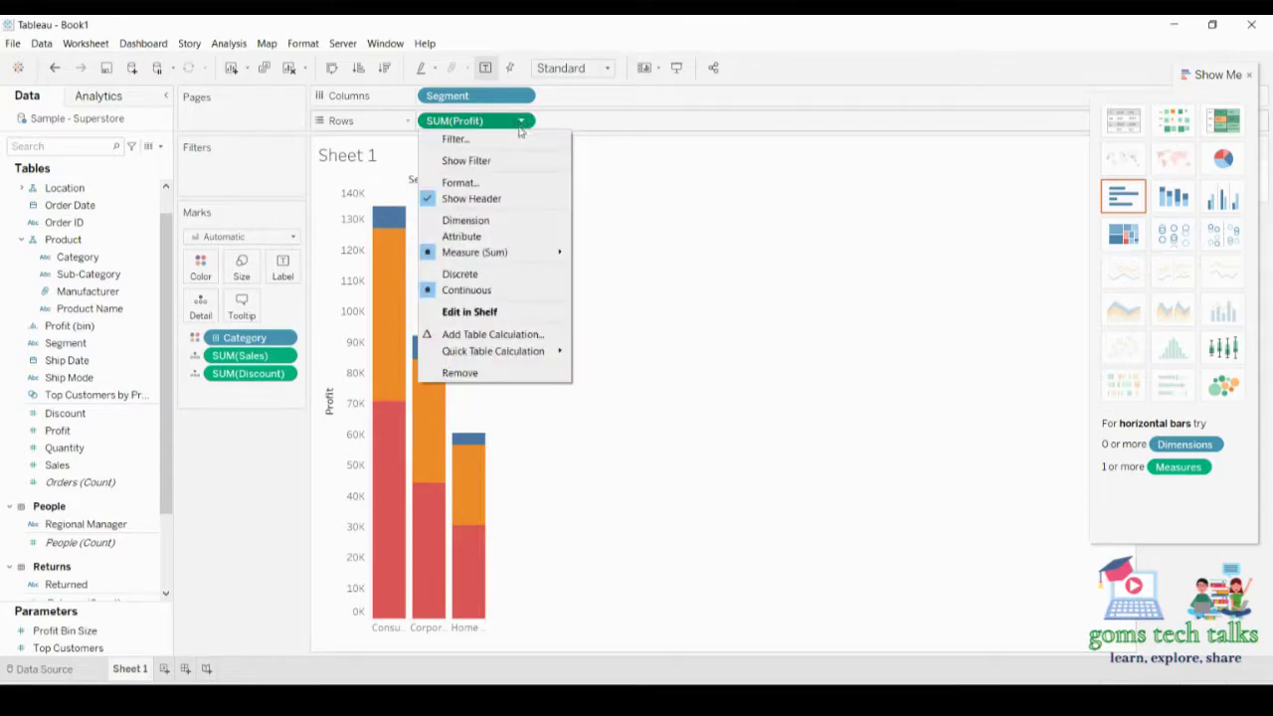
{"action": "mouse_move", "coordinate": [460, 254]}
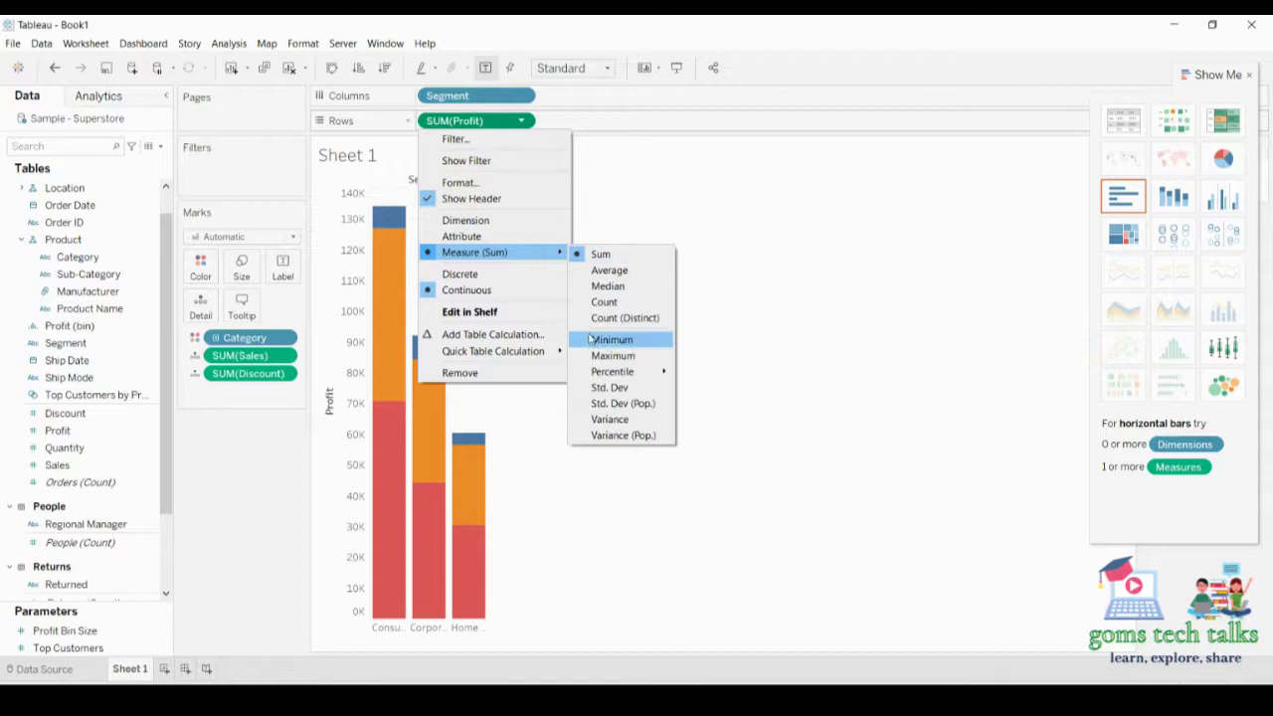
{"action": "left_click", "coordinate": [604, 270]}
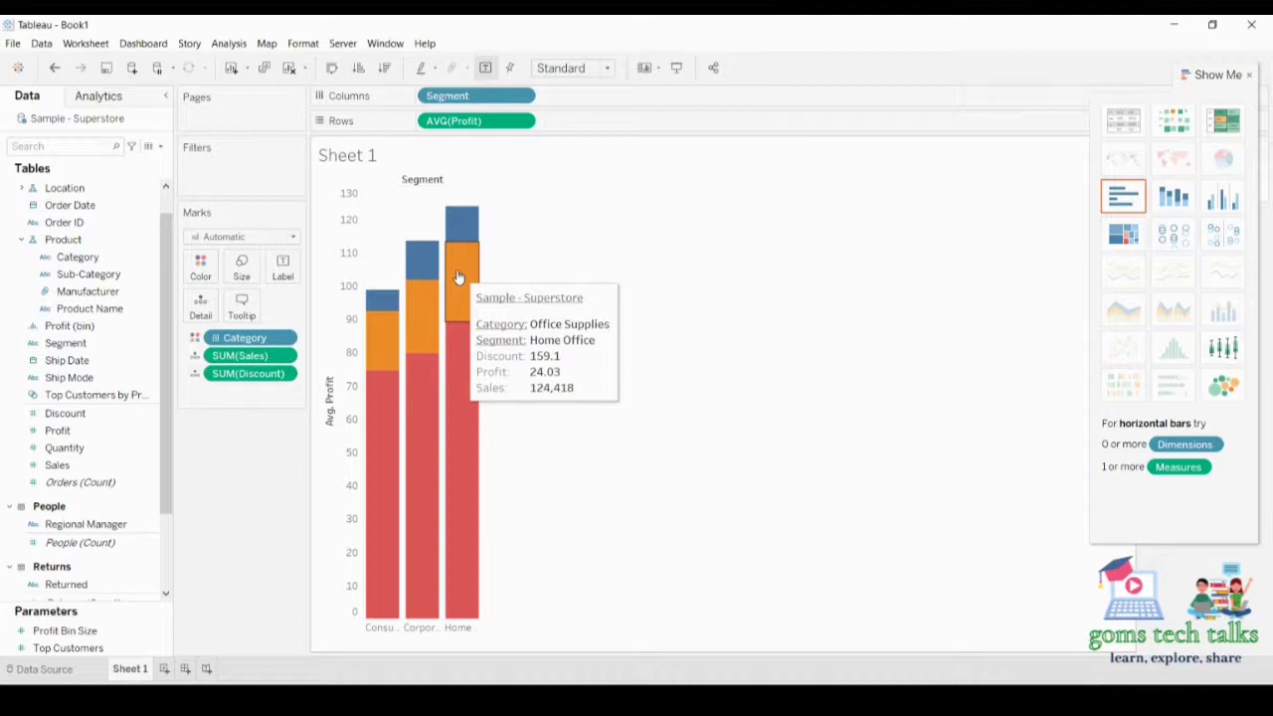
{"action": "mouse_move", "coordinate": [422, 269]}
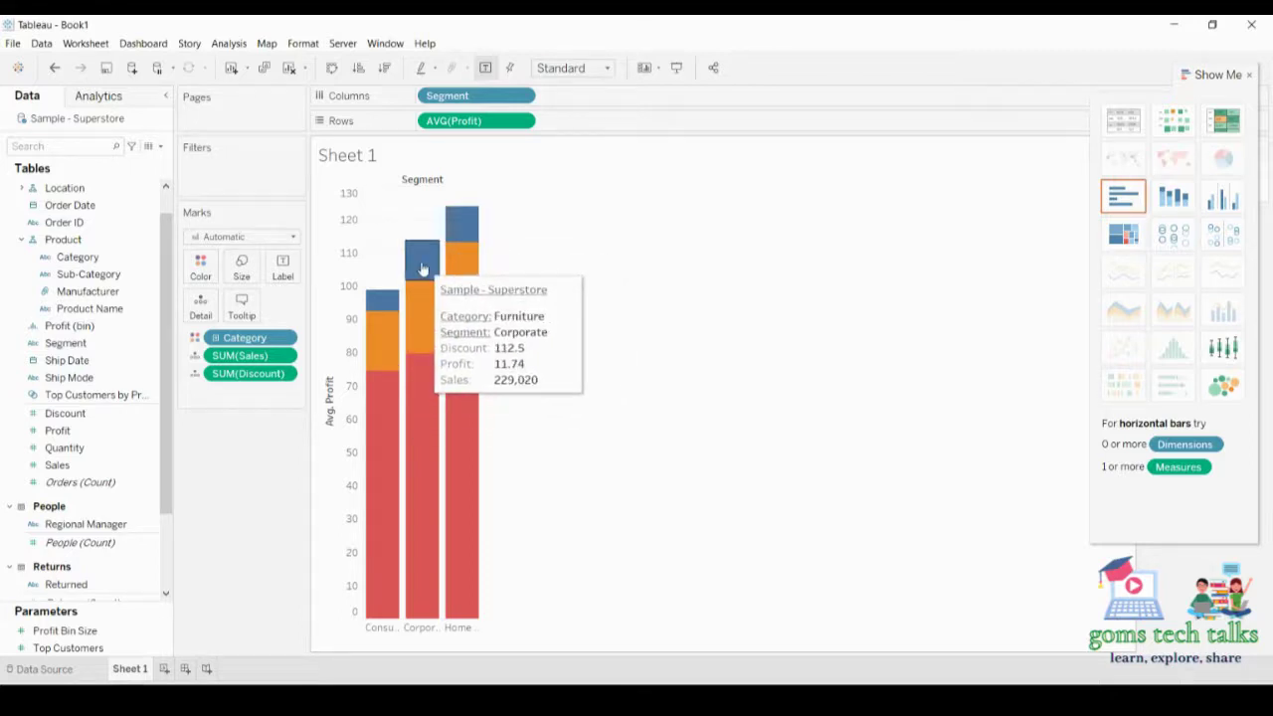
- Look through the aggregation options offered for SUM(Discount) on the Marks card
{"action": "left_click", "coordinate": [521, 120]}
{"action": "left_click", "coordinate": [271, 384]}
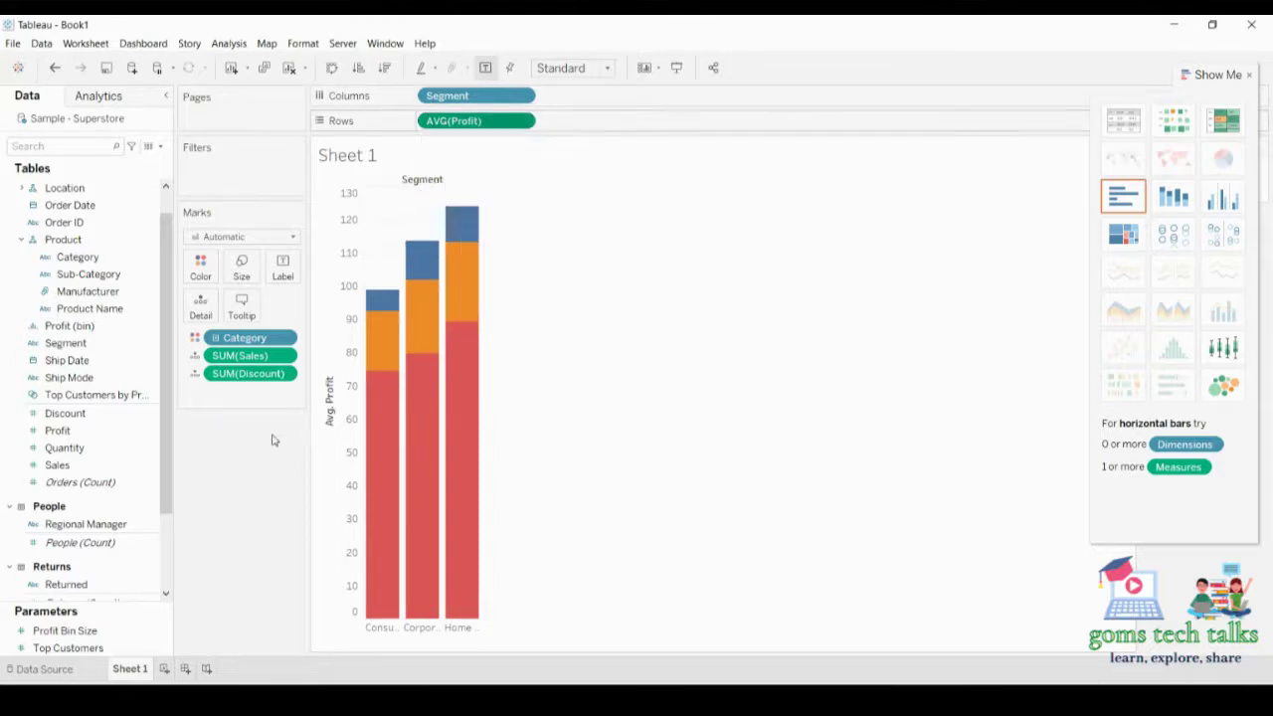
{"action": "left_click", "coordinate": [285, 374]}
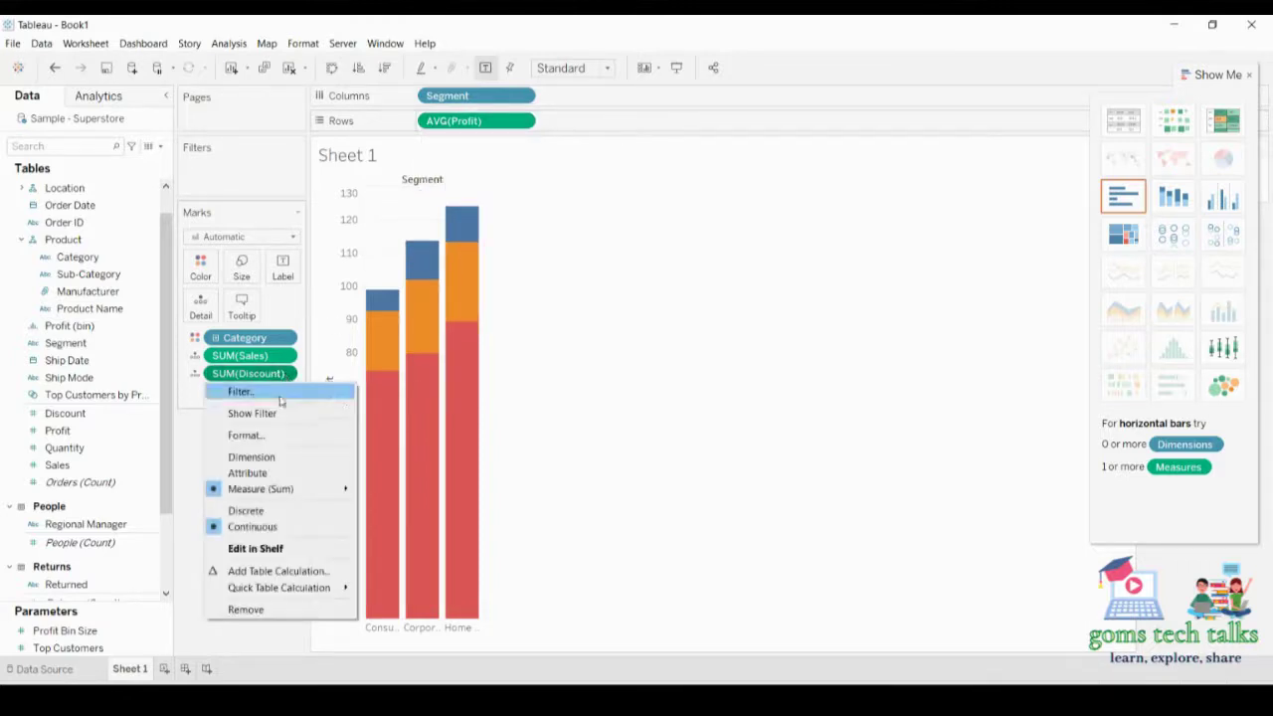
{"action": "mouse_move", "coordinate": [278, 496]}
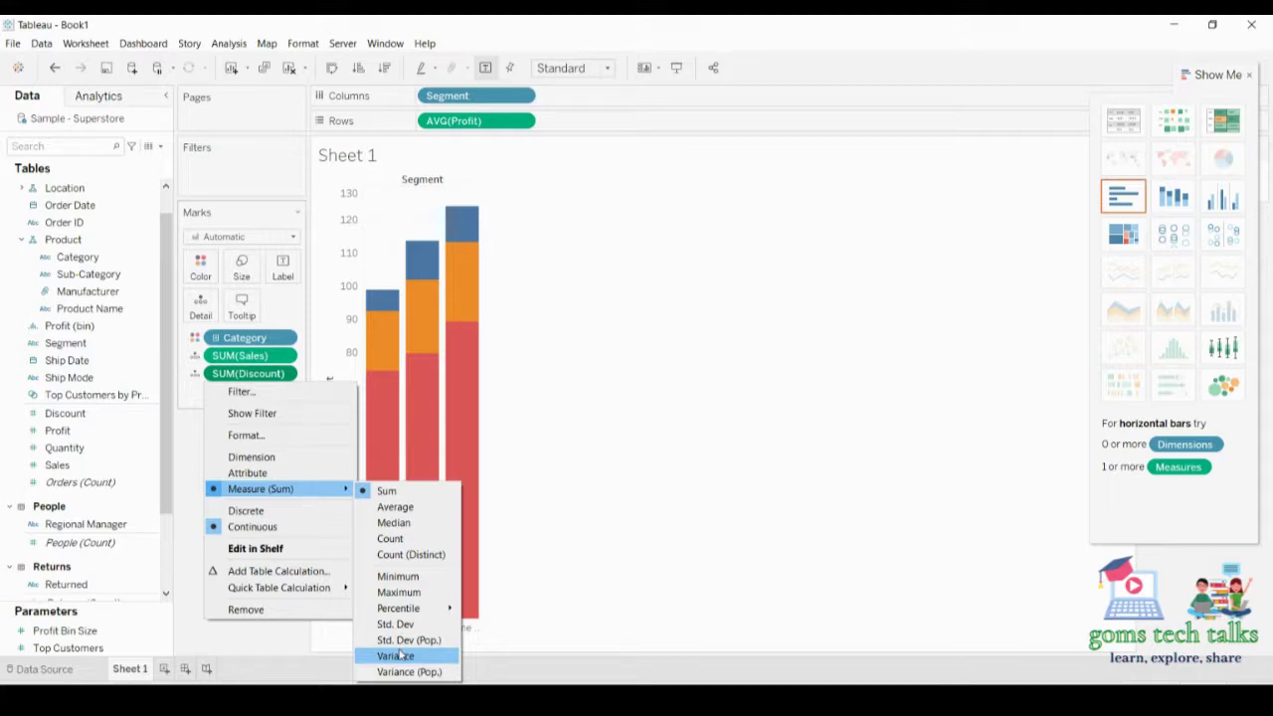
{"action": "left_click", "coordinate": [644, 403]}
{"action": "mouse_move", "coordinate": [463, 221]}
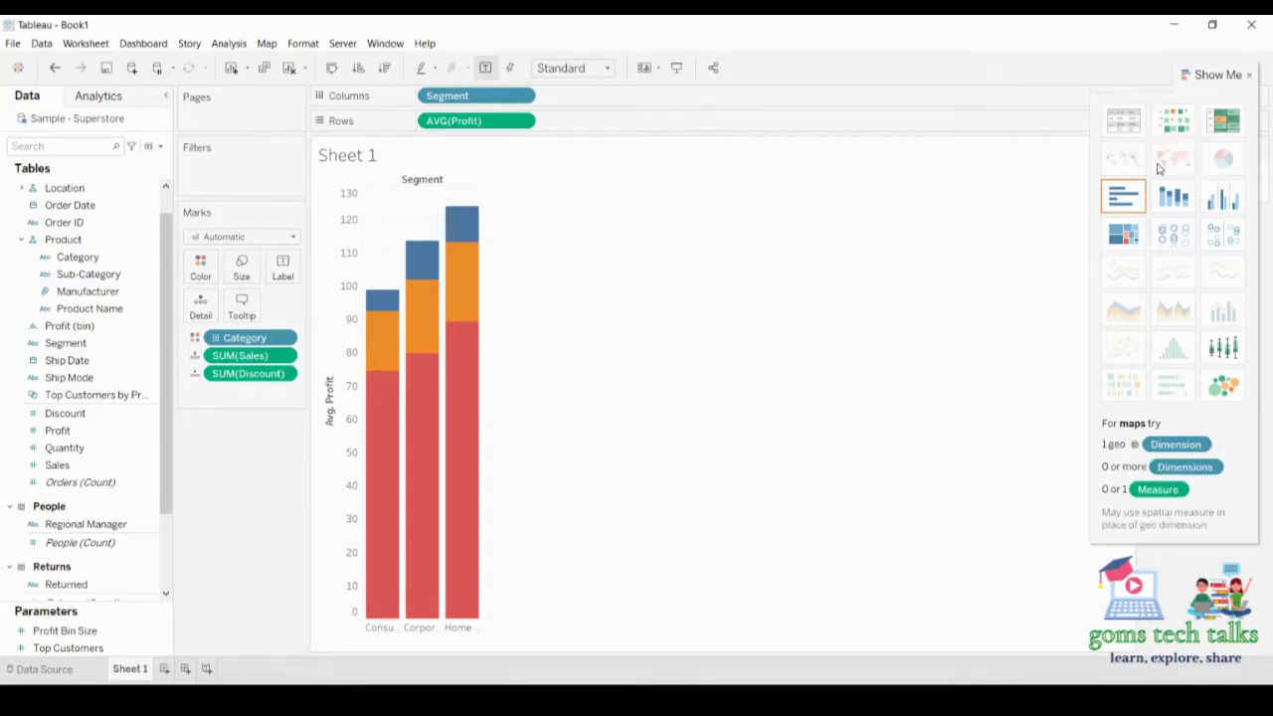
- Convert the bar chart to a treemap and enable stepped color with 5 steps for its average profit colors
{"action": "left_click", "coordinate": [1124, 234]}
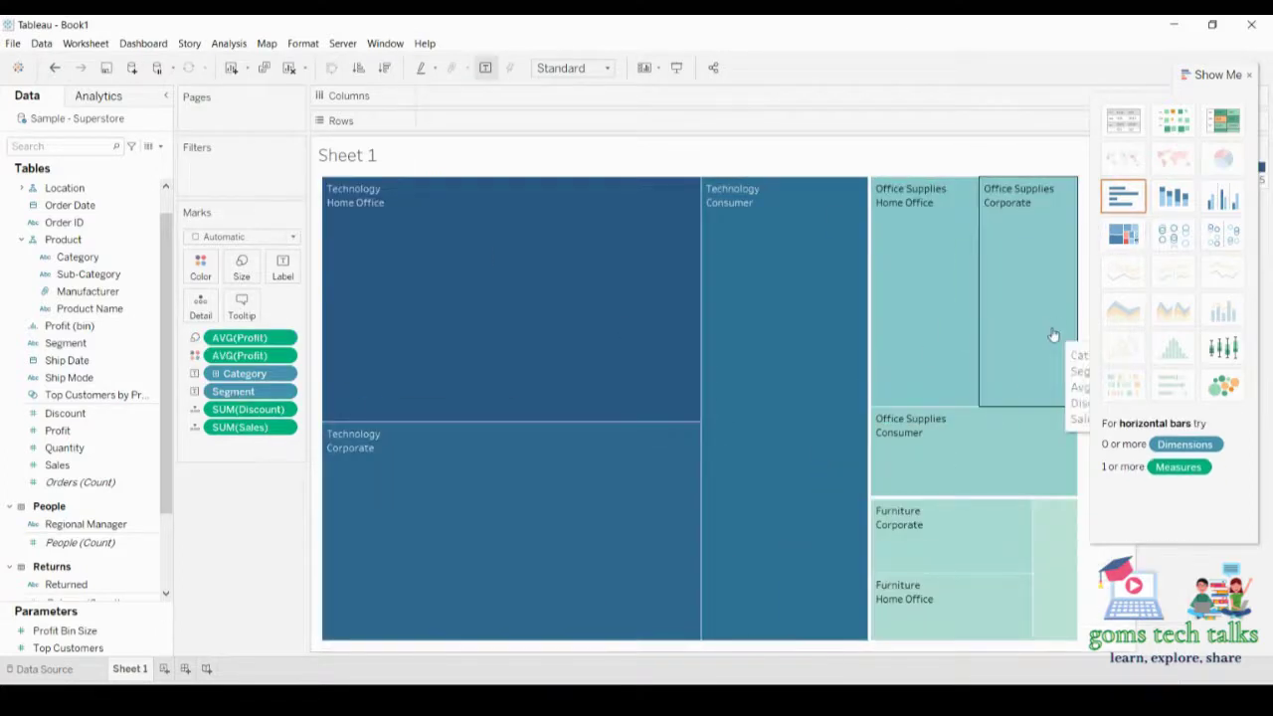
{"action": "left_click", "coordinate": [200, 267]}
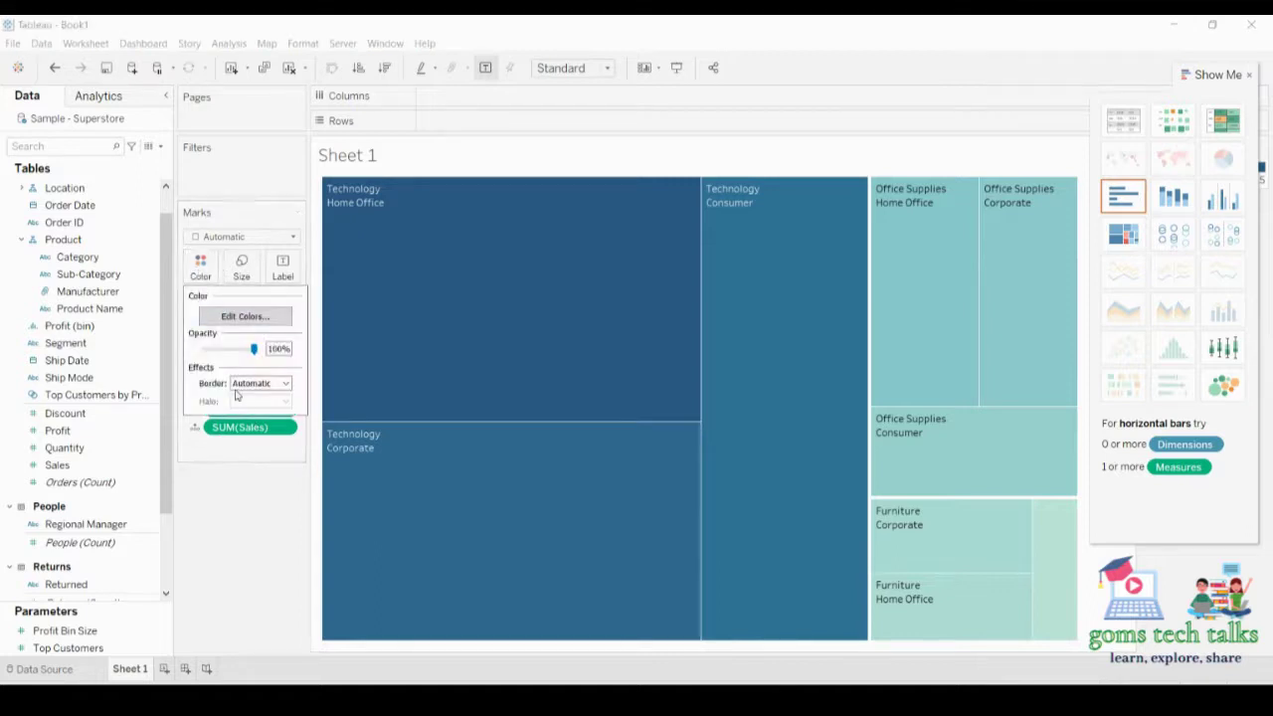
{"action": "left_click", "coordinate": [270, 318]}
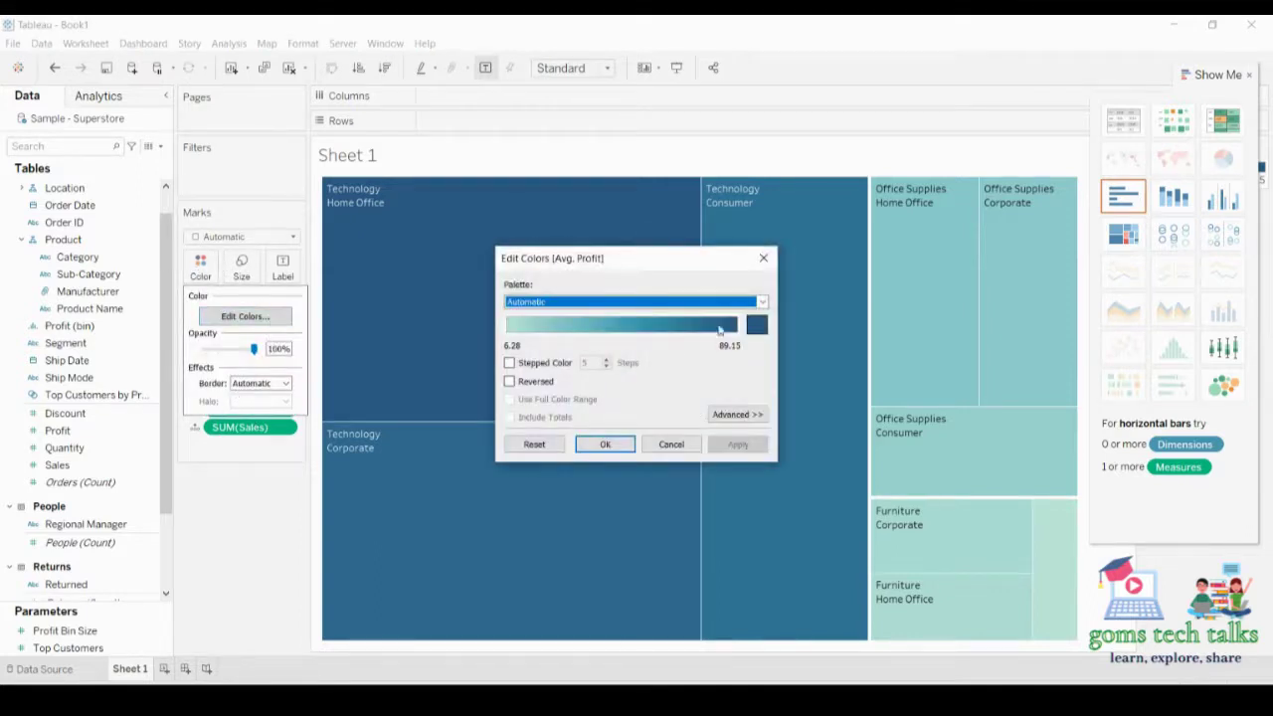
{"action": "left_click", "coordinate": [509, 363]}
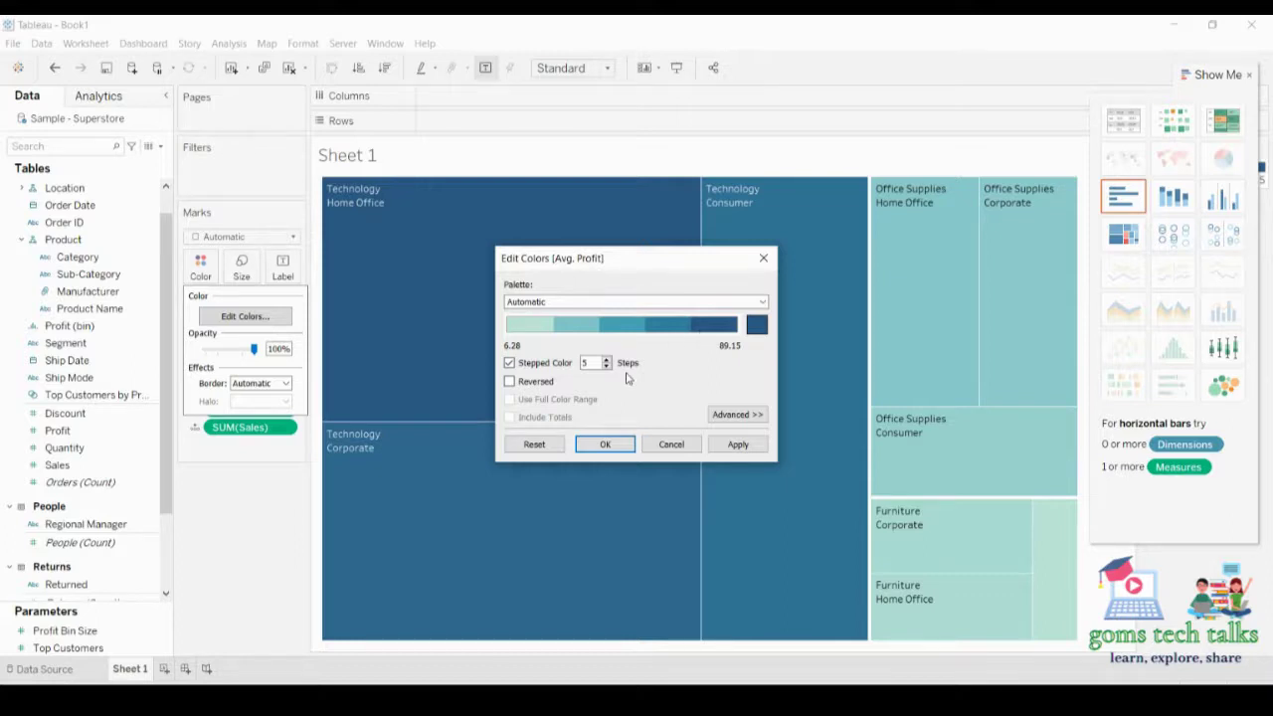
- Try other color palettes for average profit, then choose Red-Green-White Diverging and apply it to the treemap
{"action": "left_click", "coordinate": [754, 301]}
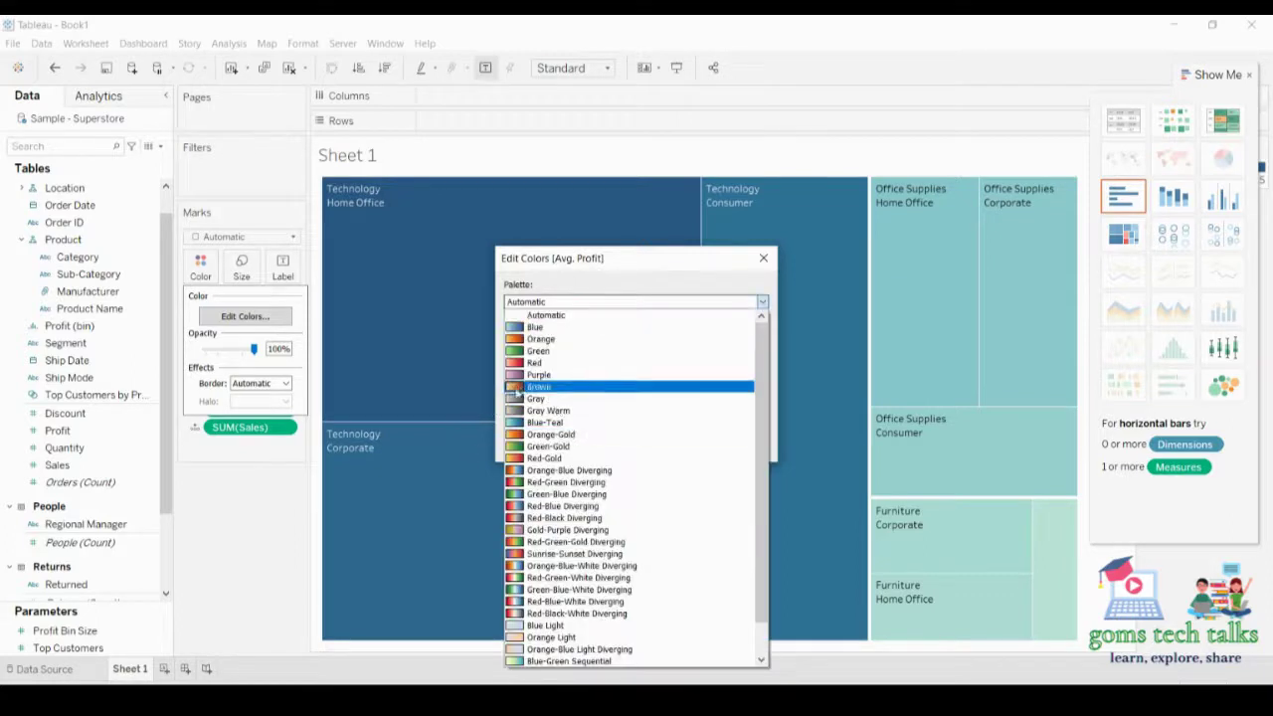
{"action": "left_click", "coordinate": [533, 517]}
{"action": "left_click", "coordinate": [762, 302]}
{"action": "left_click", "coordinate": [572, 438]}
{"action": "left_click", "coordinate": [744, 302]}
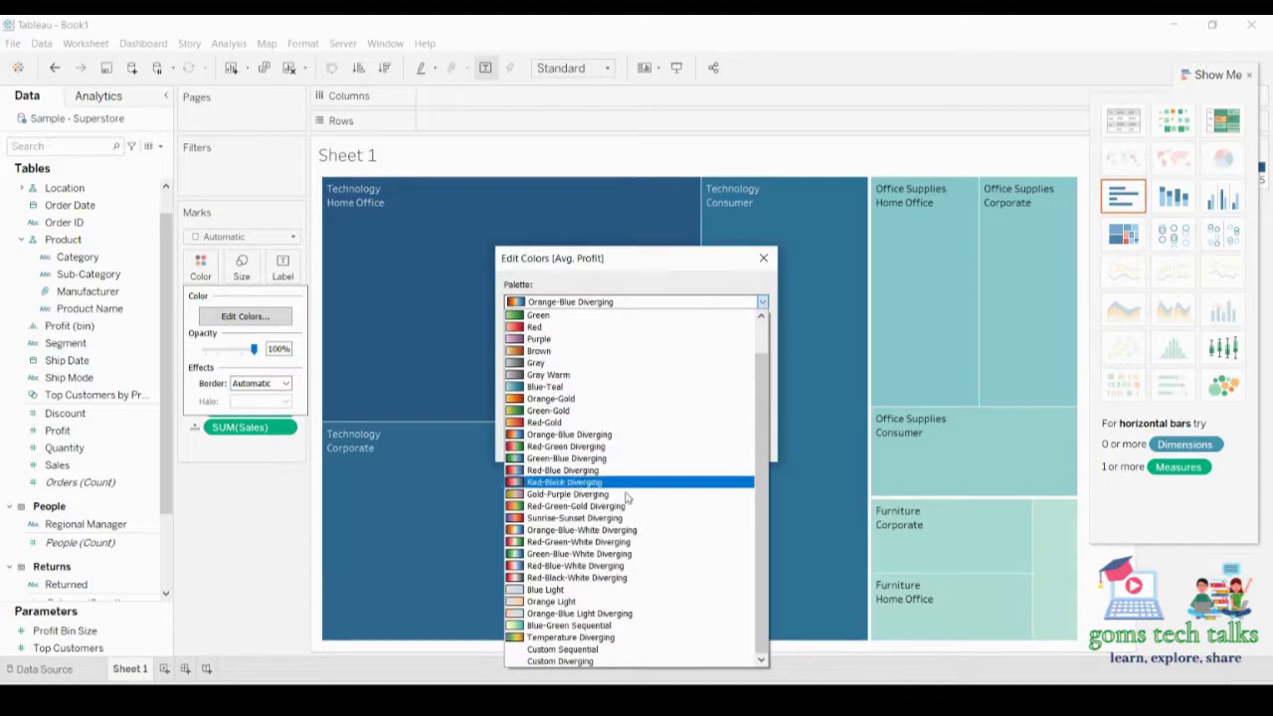
{"action": "left_click", "coordinate": [603, 546]}
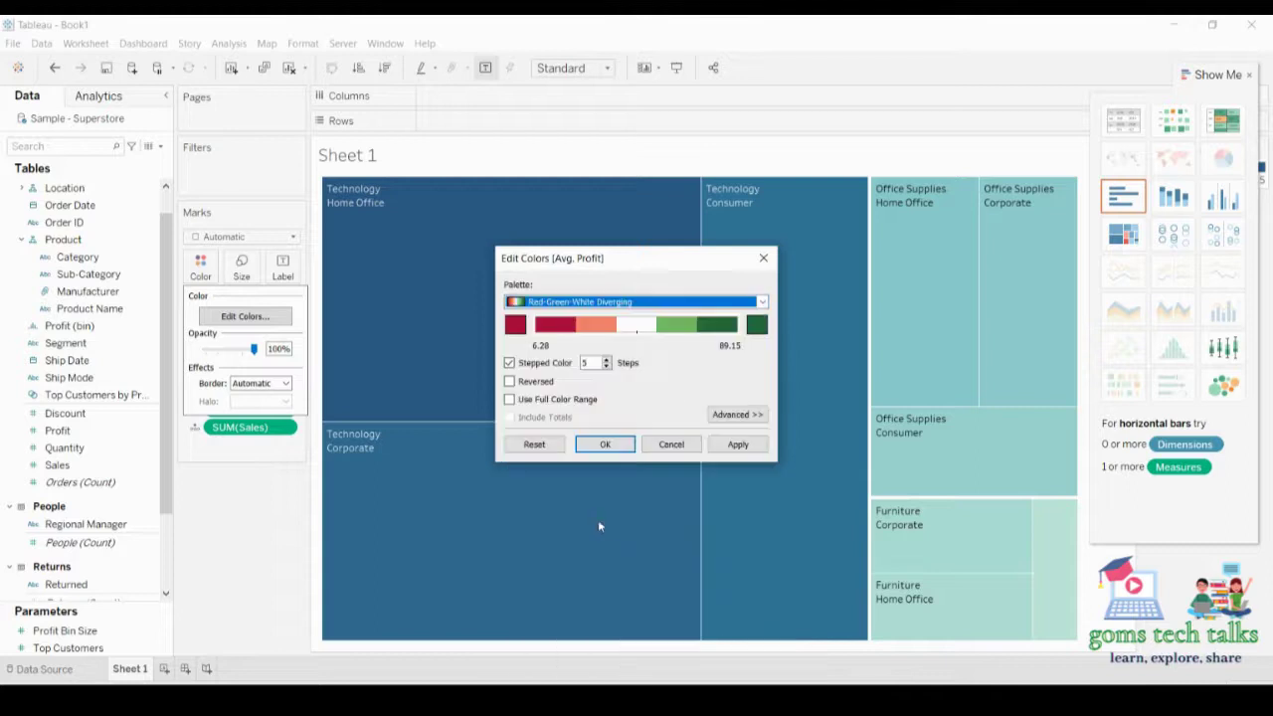
{"action": "left_click", "coordinate": [744, 446]}
{"action": "left_click", "coordinate": [602, 445]}
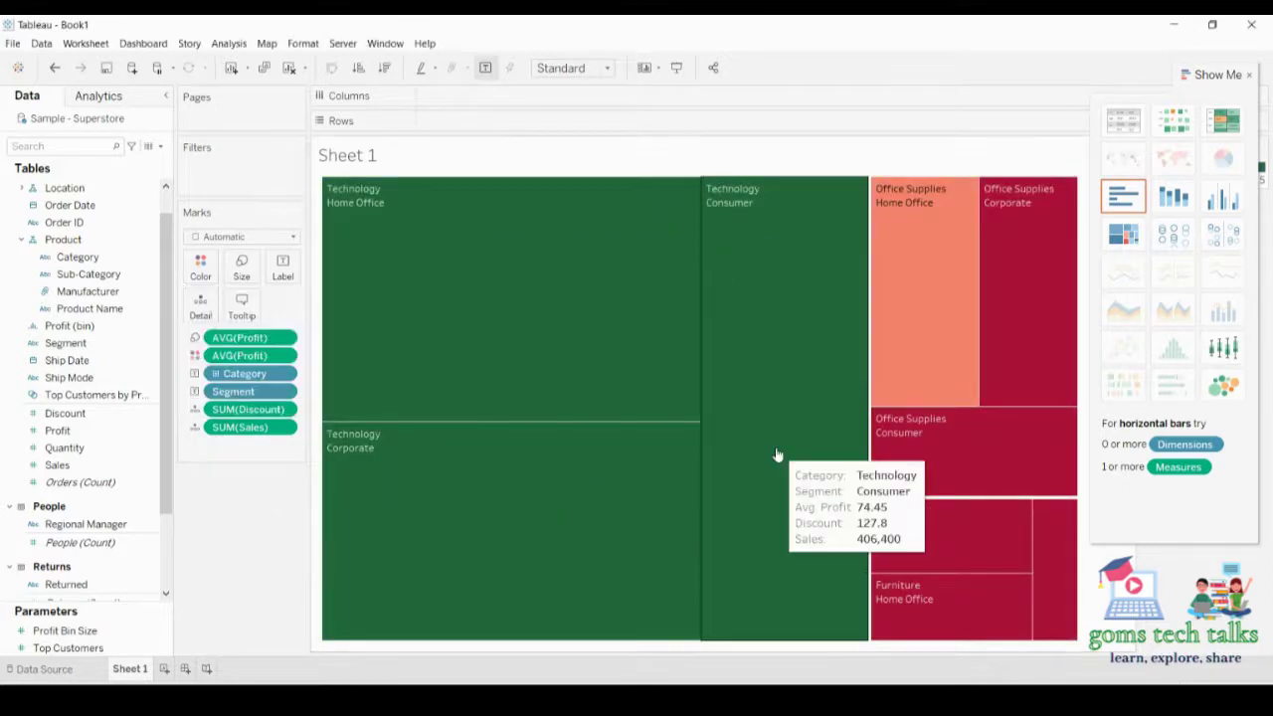